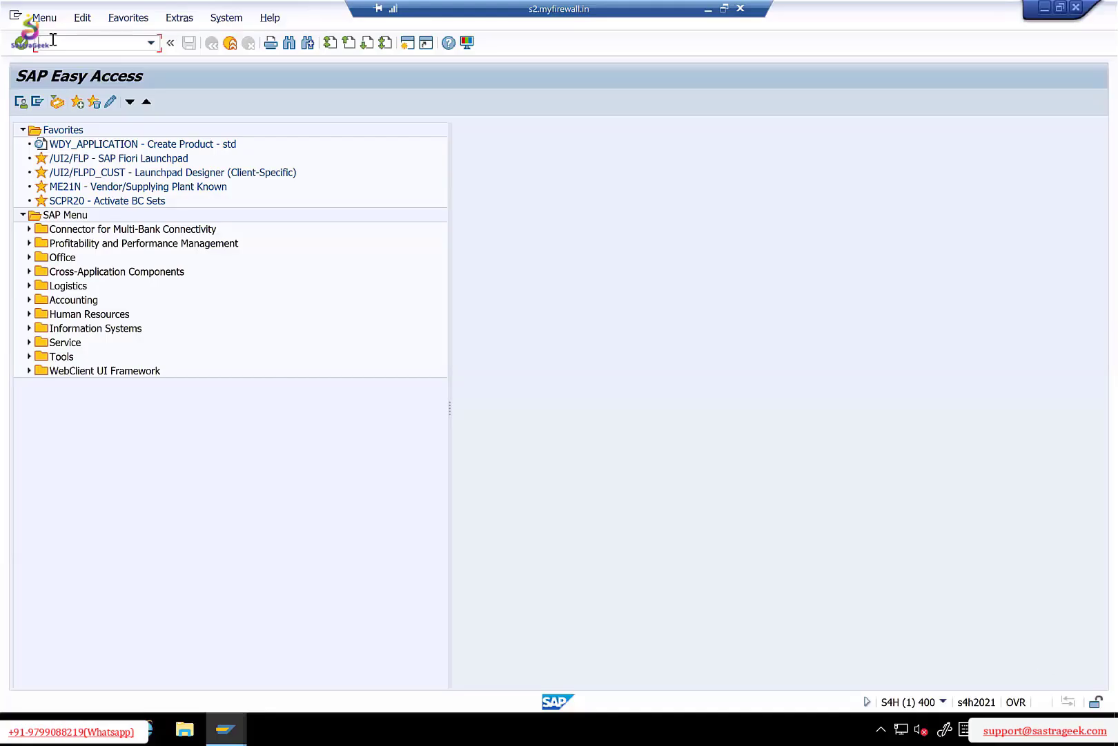
Start transaction MDGIMG and launch Manage UI Configurations under General Settings, UI Modeling.
click(471, 729)
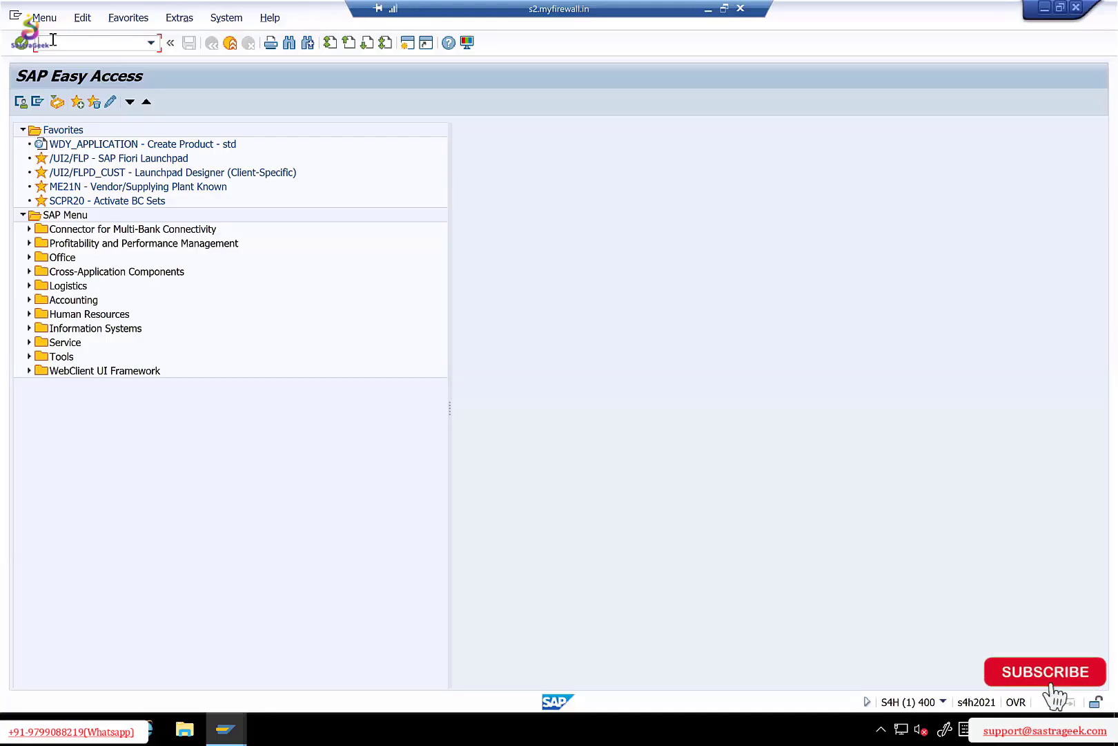
text(md)
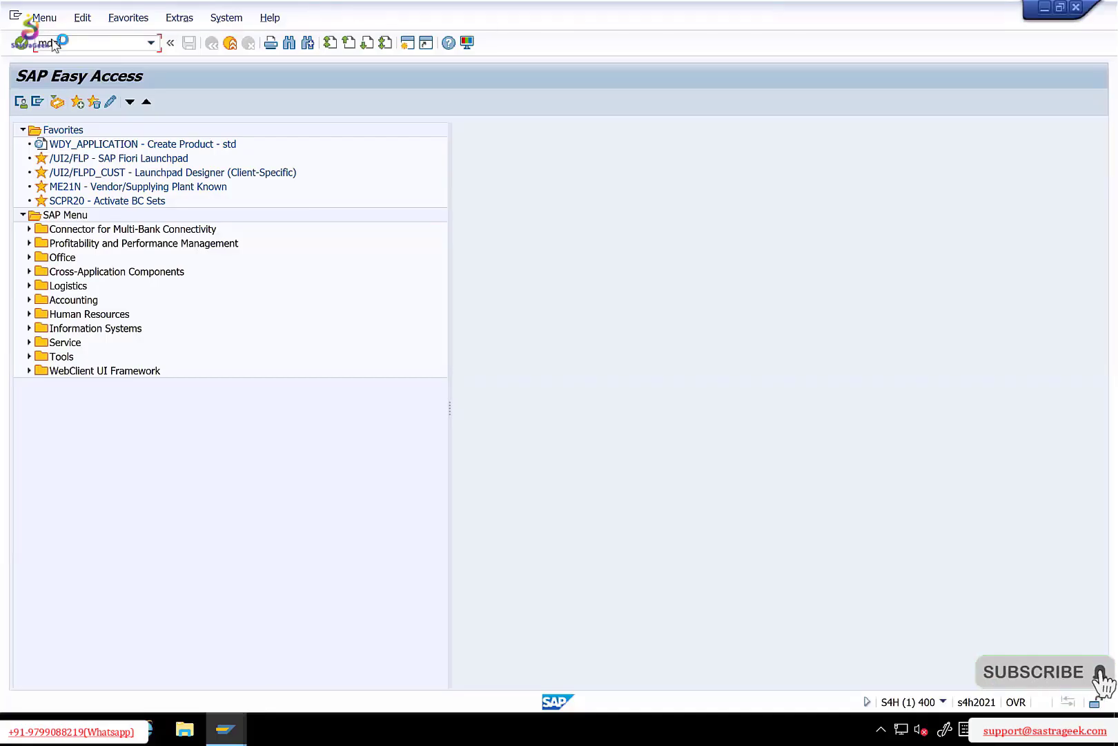
text(gimg)
key(Return)
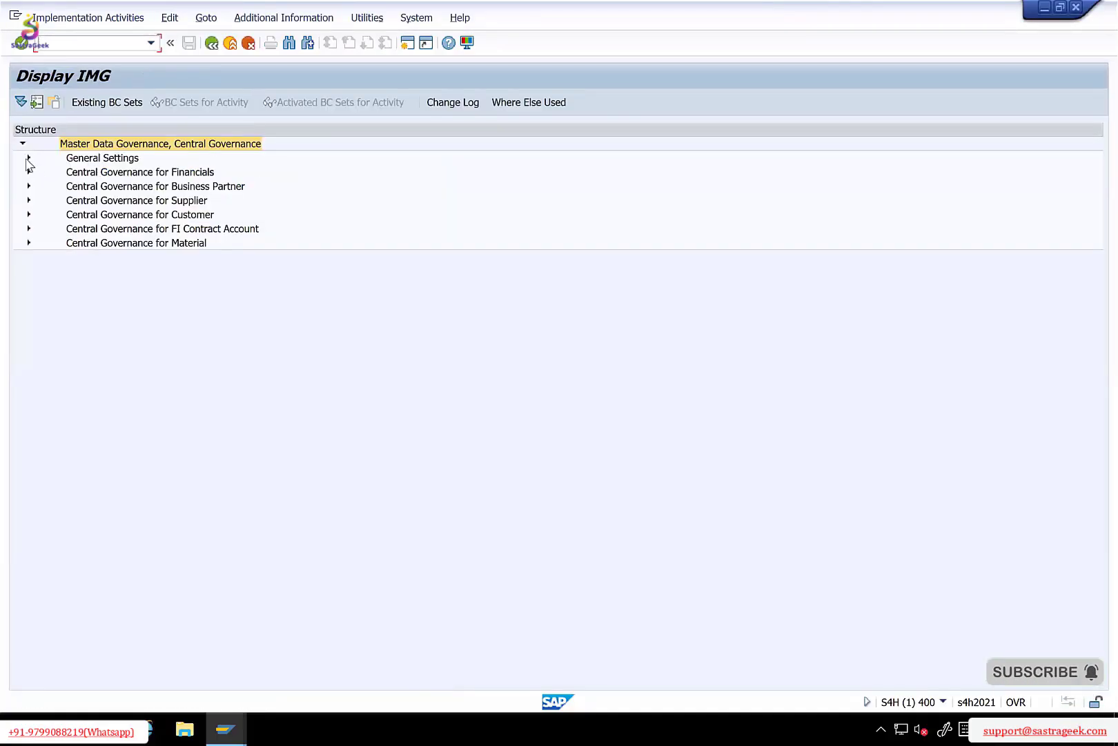
click(28, 159)
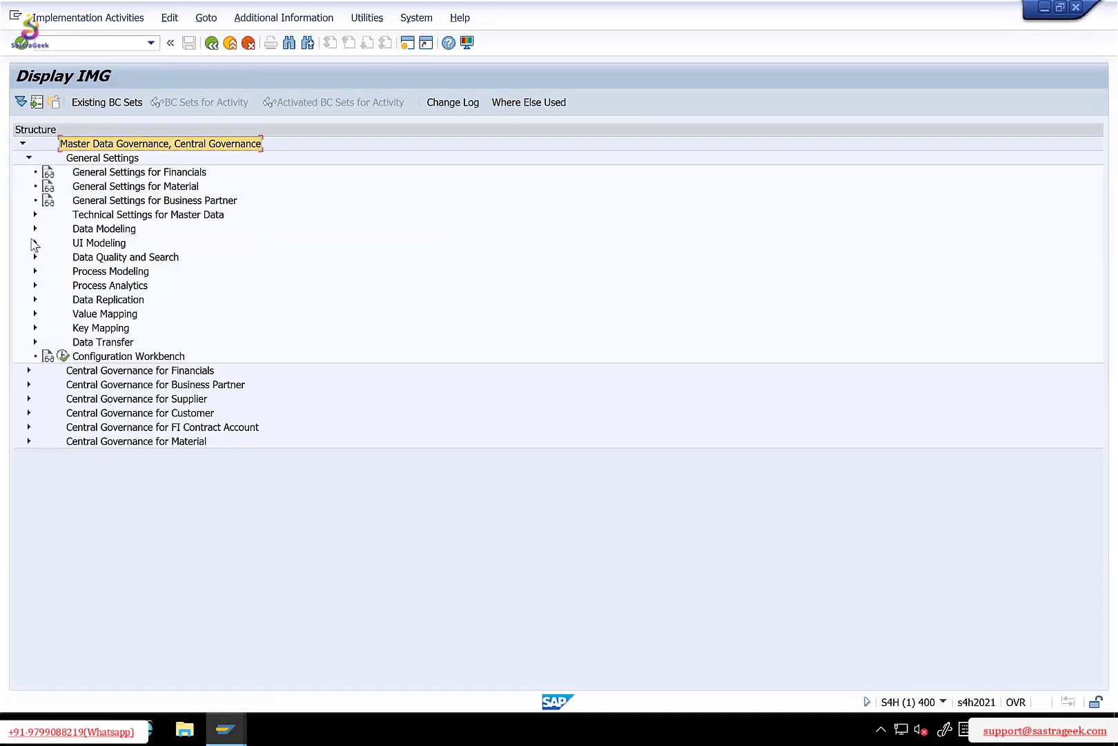
click(34, 243)
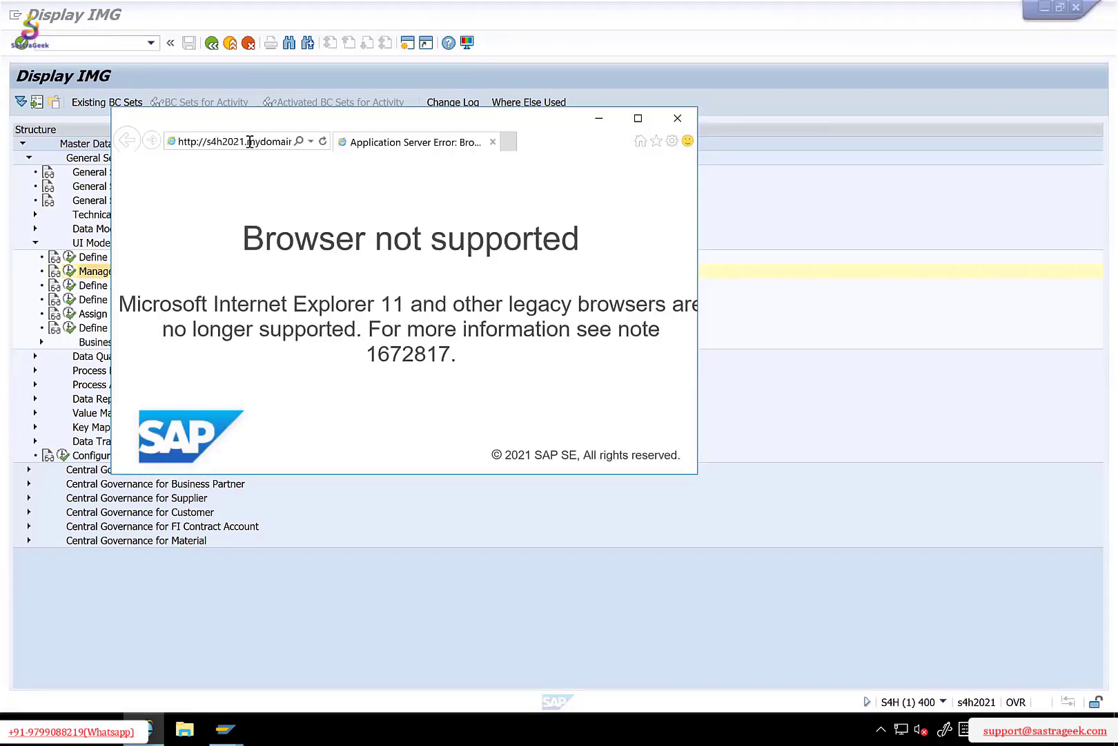
Copy the Manage UI Configurations address into Google Chrome and proceed past the certificate warning to the logon page.
click(250, 142)
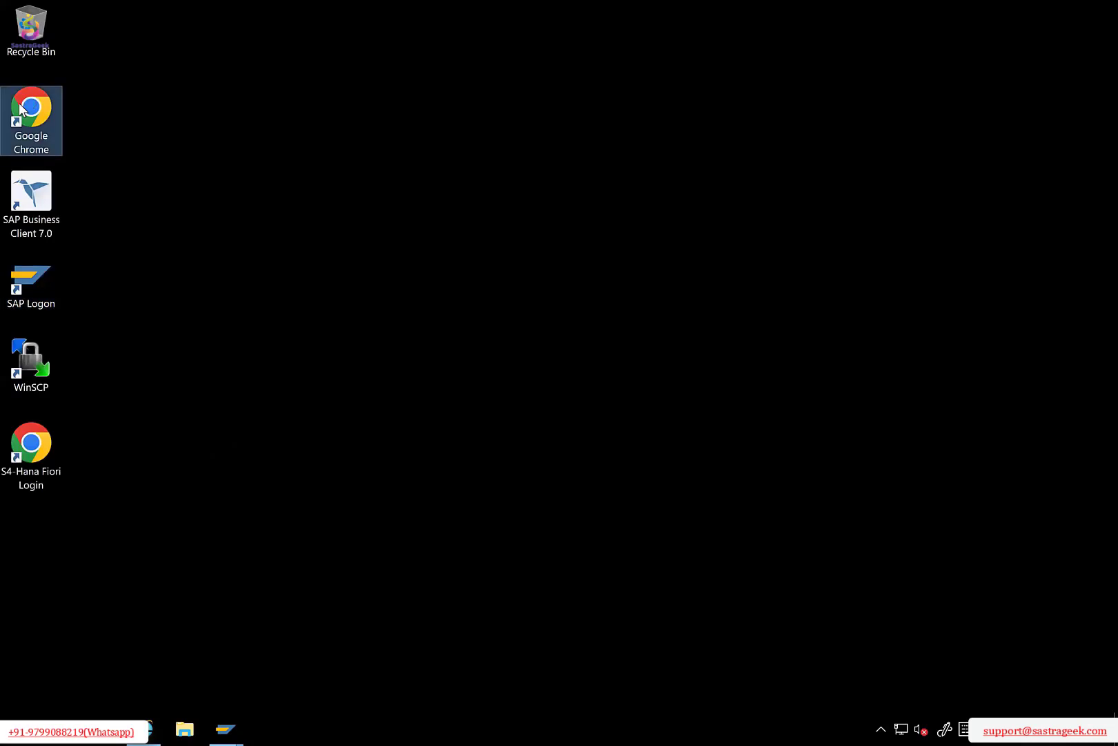
double_click(20, 108)
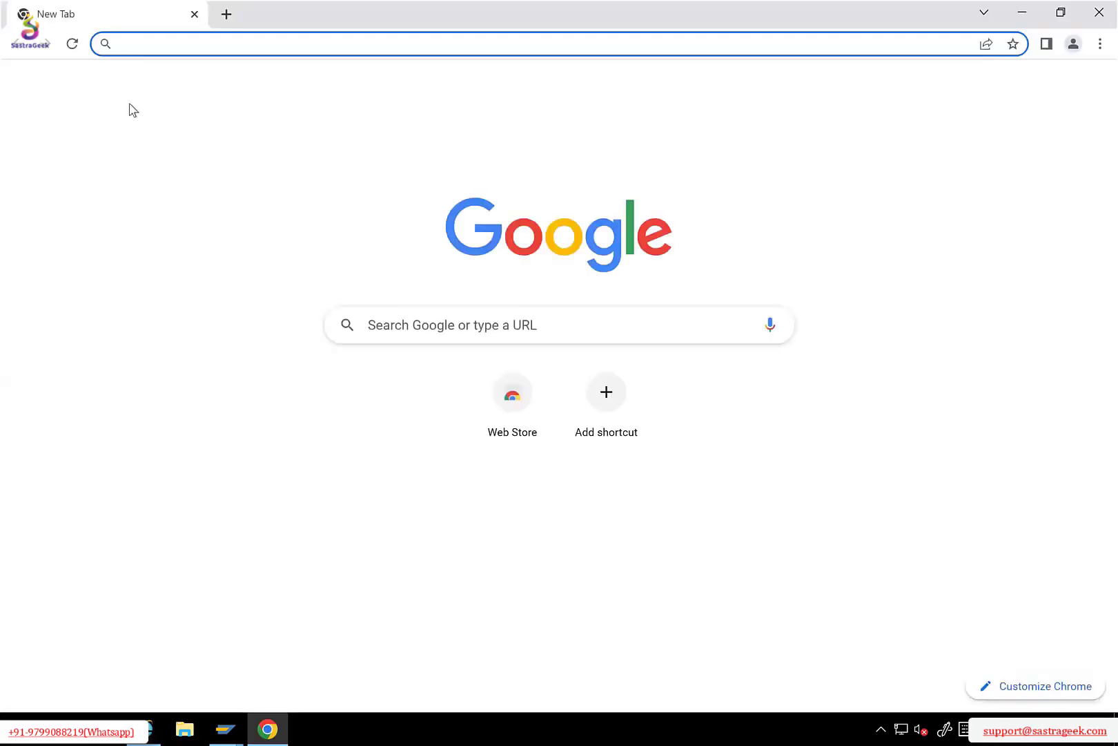
text(http://s4h2021.mydomain.com:8000/sap/bc/webdynpro/sap/usmd_ui_configuration?WDCONFIGURATIONID=USMD_UI_CONFIGURATION_MDG7&sap-client=400&sap-language=EN)
key(Return)
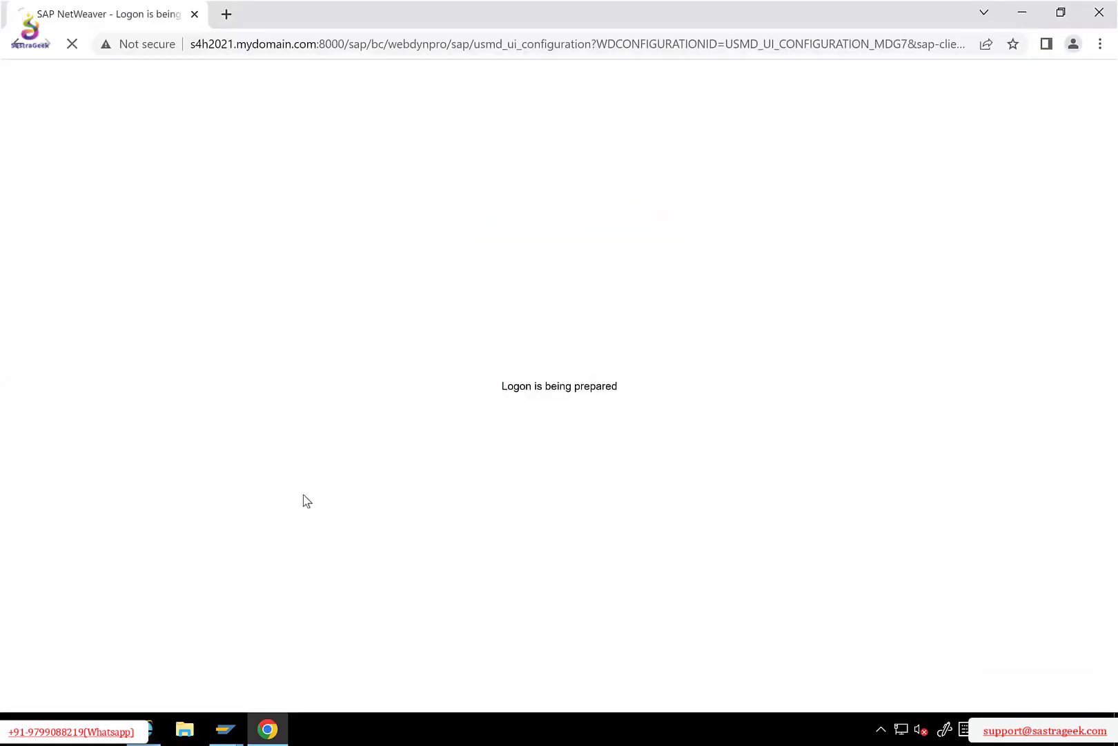
click(330, 488)
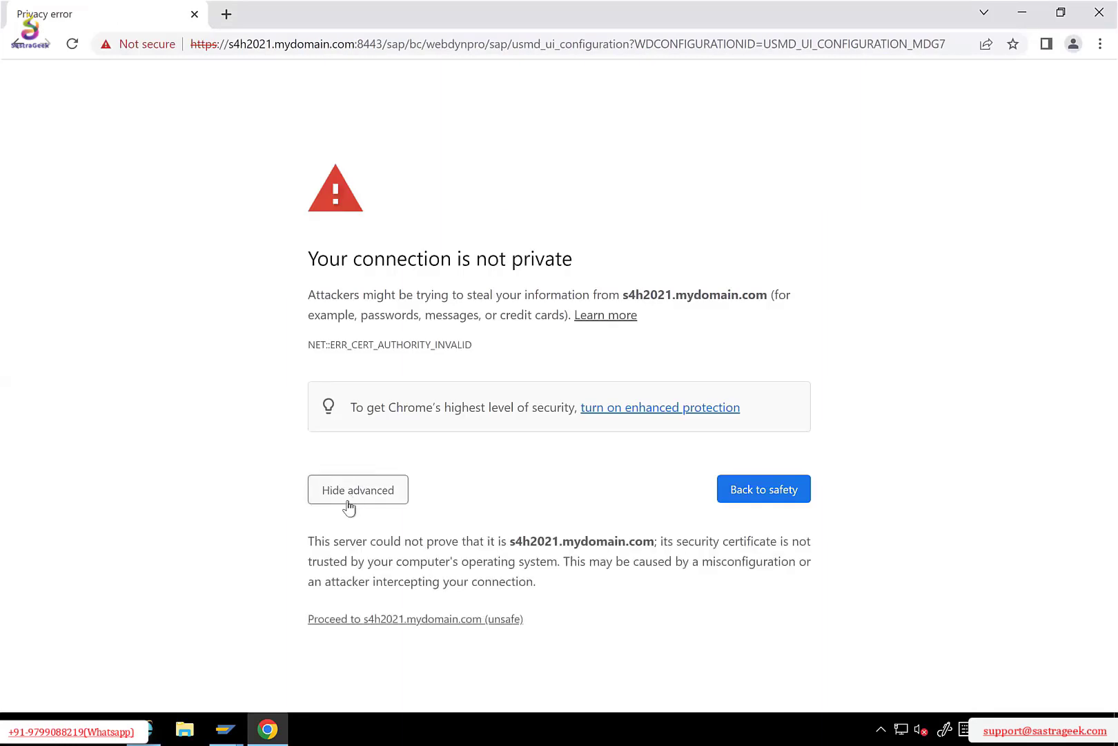
click(431, 620)
click(623, 172)
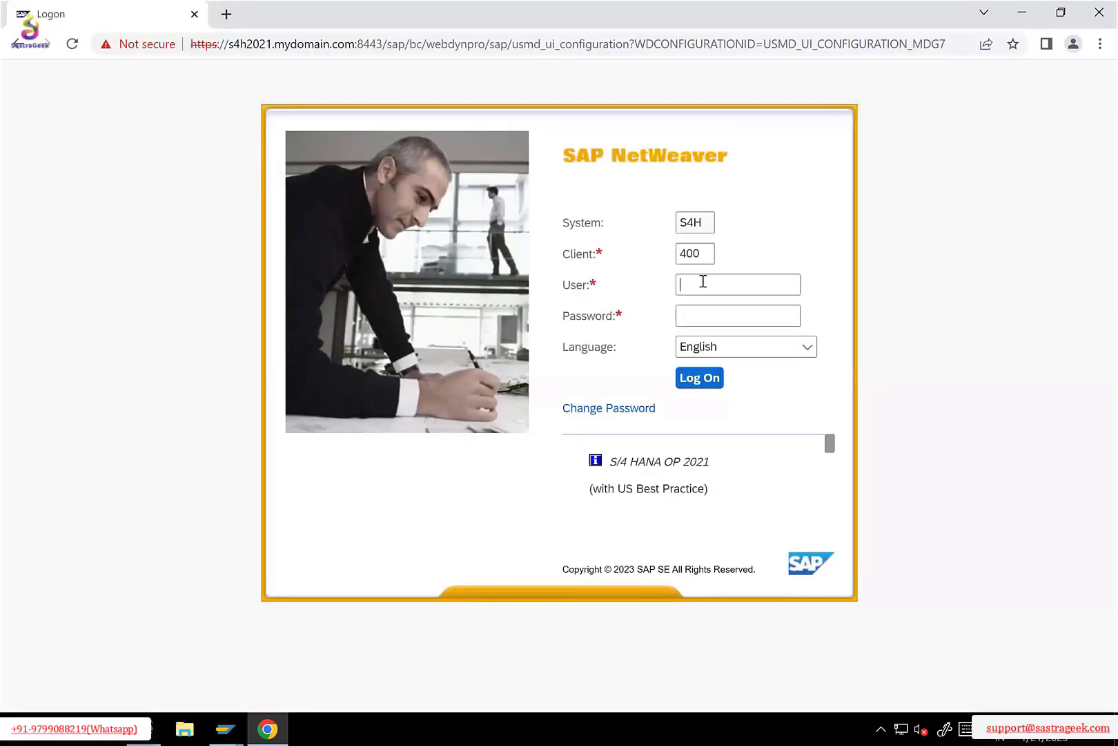
Switch to SAP GUI and look up the logged-on user ID in the session's system information.
click(702, 281)
click(254, 651)
click(226, 729)
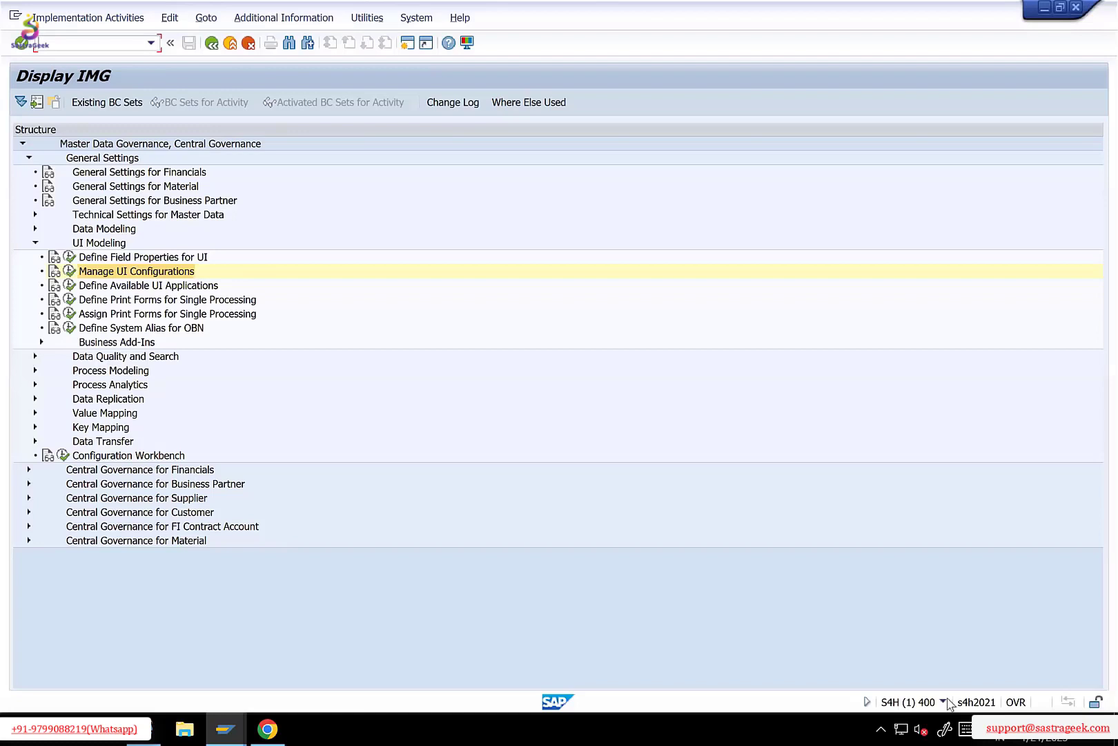
click(943, 702)
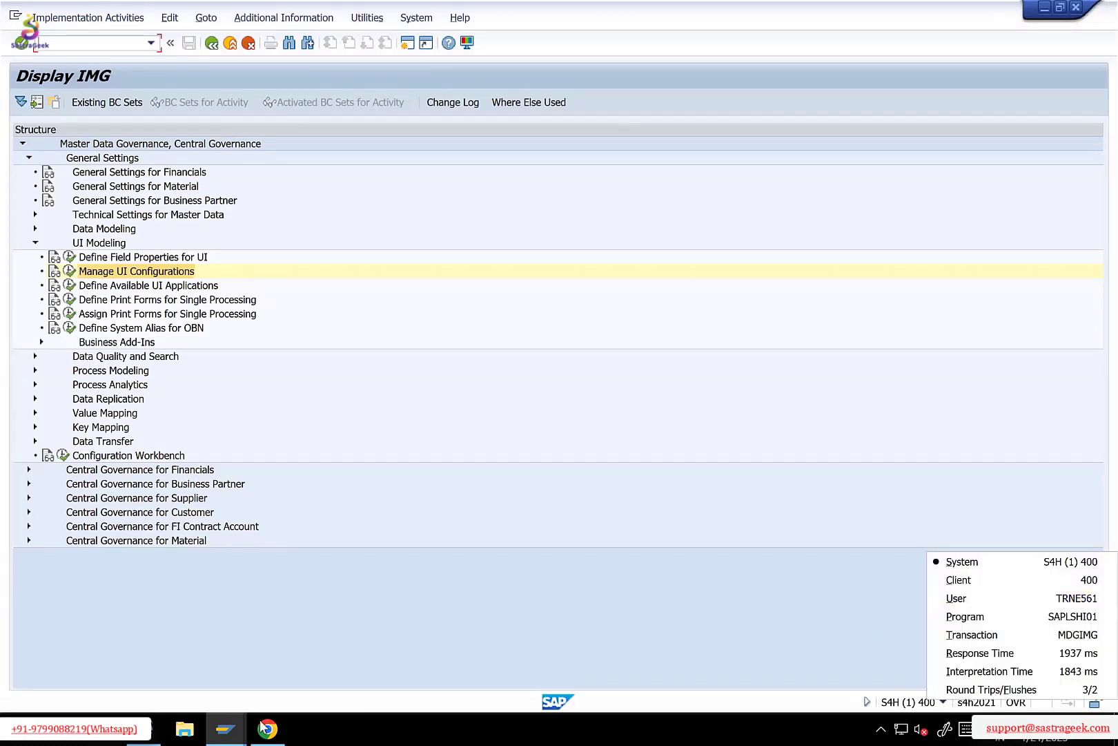
click(477, 232)
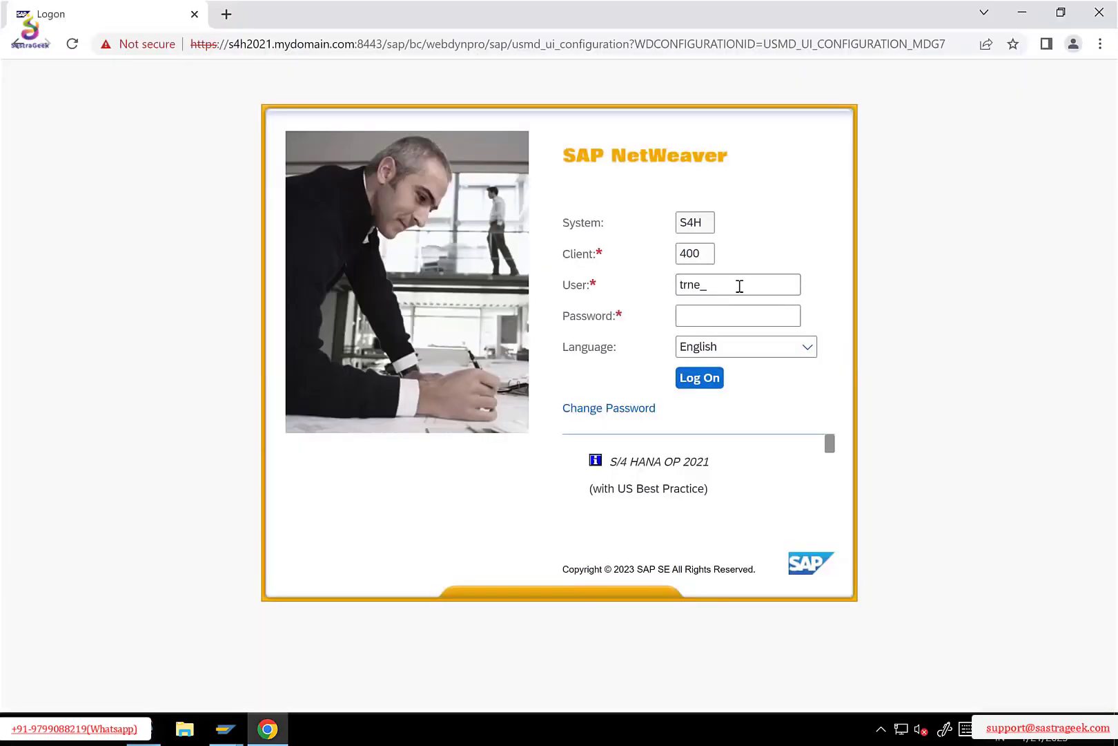
Log on to SAP NetWeaver client 400 in Chrome with the user ID and account password.
click(740, 285)
click(731, 323)
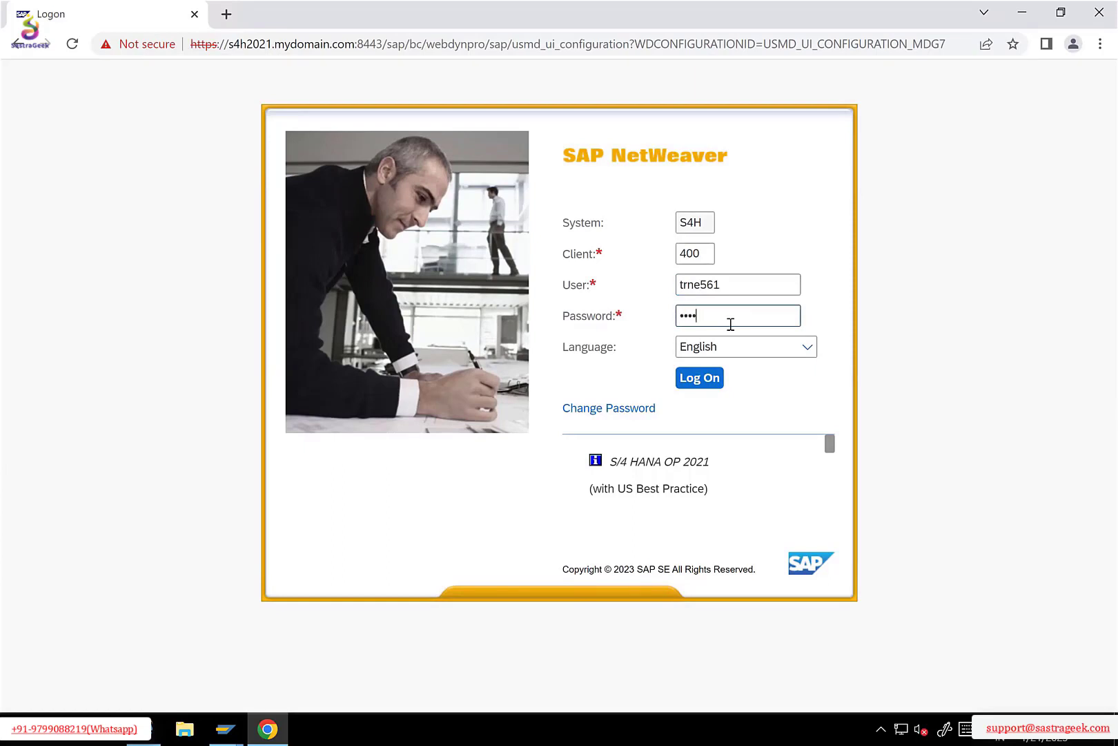
text(•••••••••)
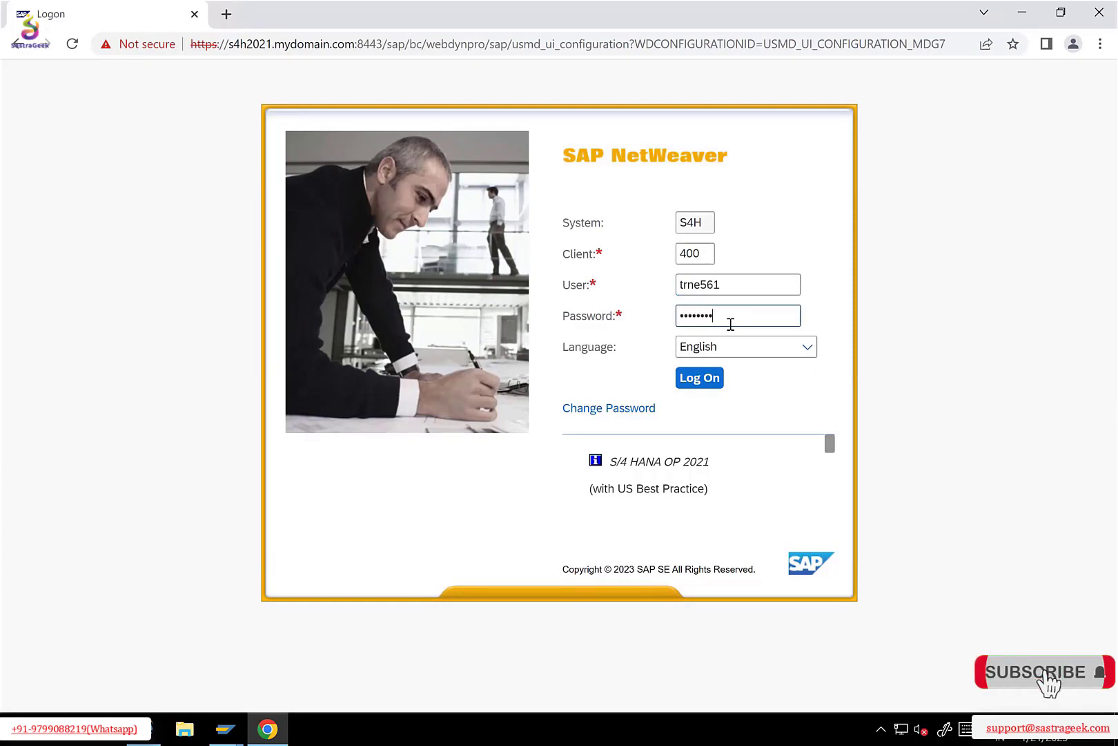
click(701, 380)
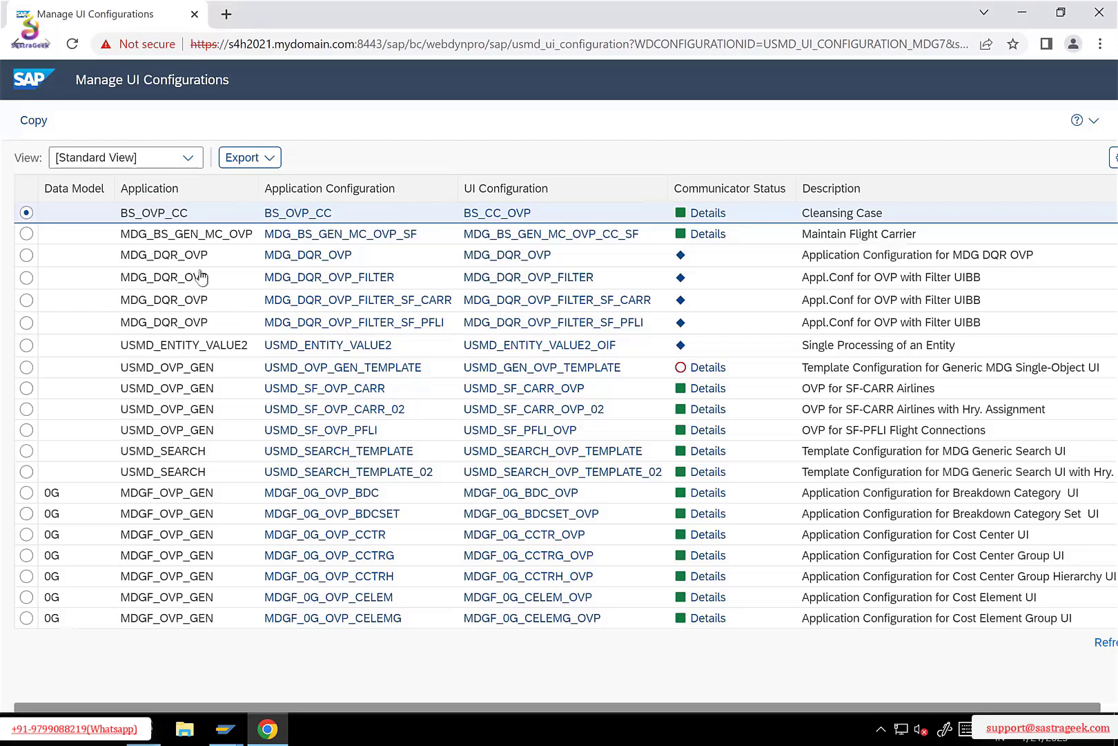
Select the USMD_OVP_GEN_TEMPLATE configuration, and filter the UI configurations list by data model ZP.
click(26, 367)
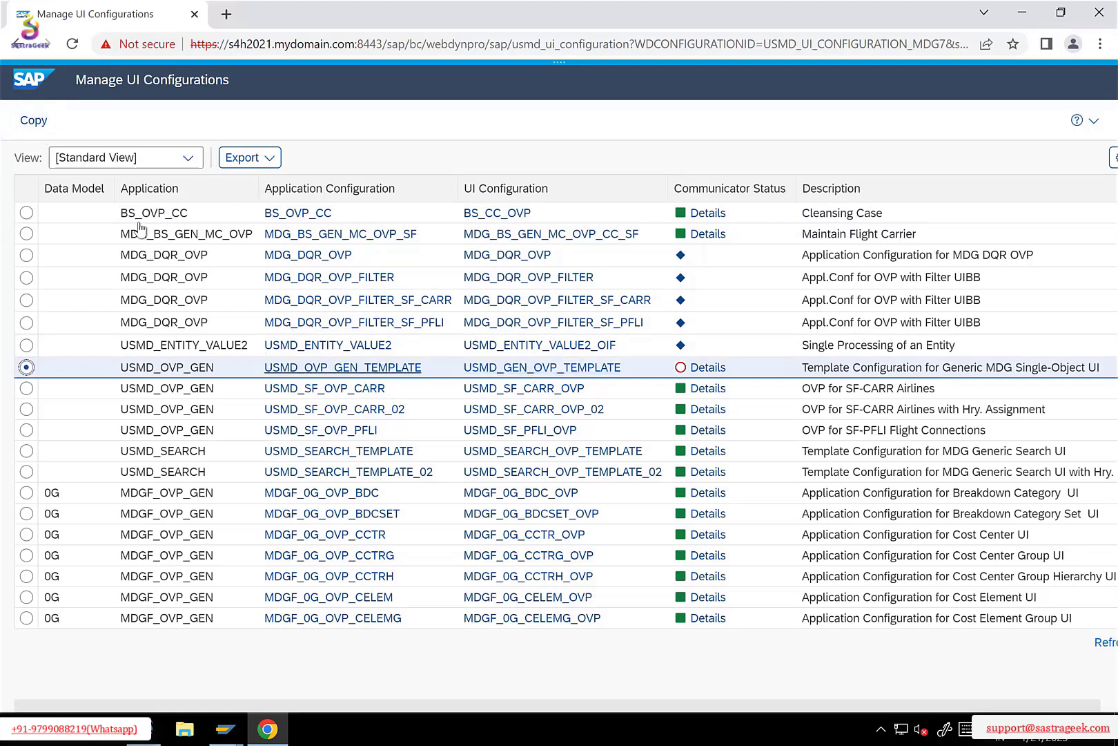
click(104, 194)
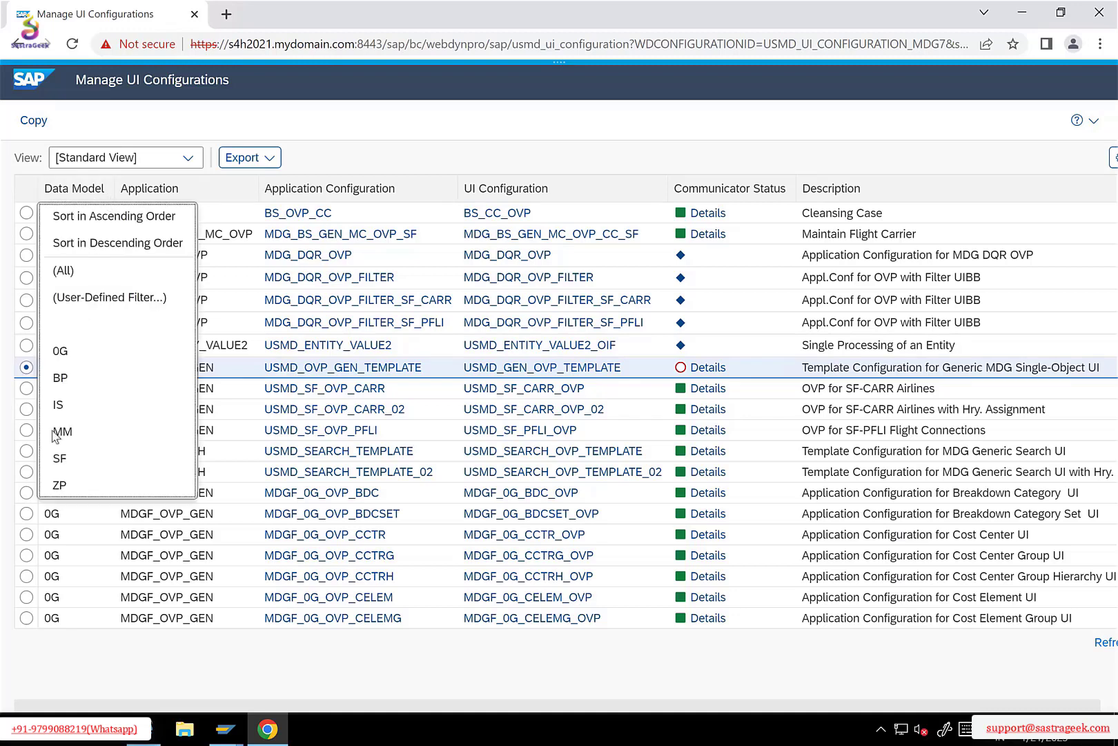
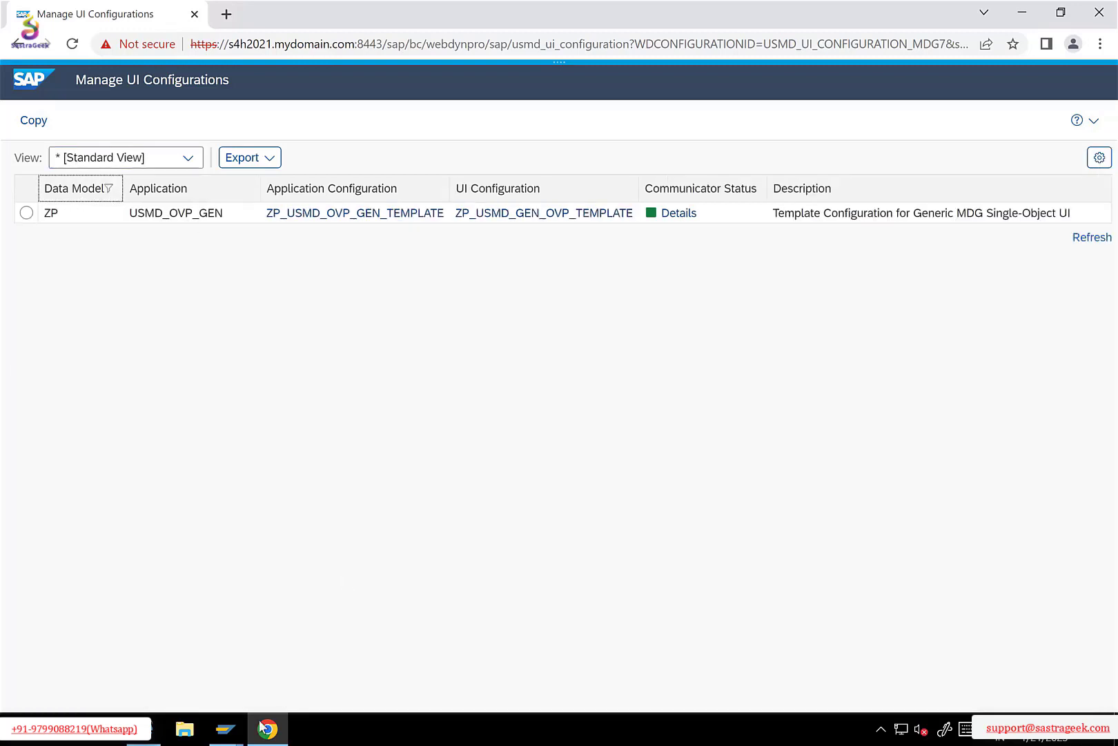
mouse_move(743, 25)
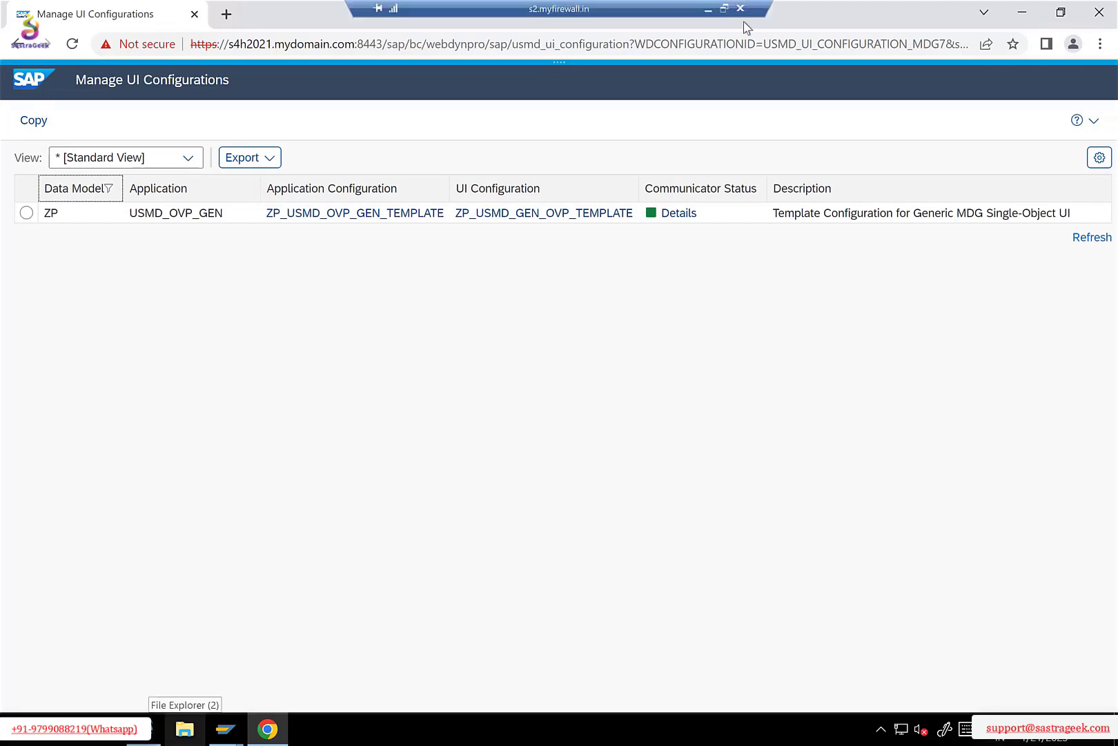
click(708, 12)
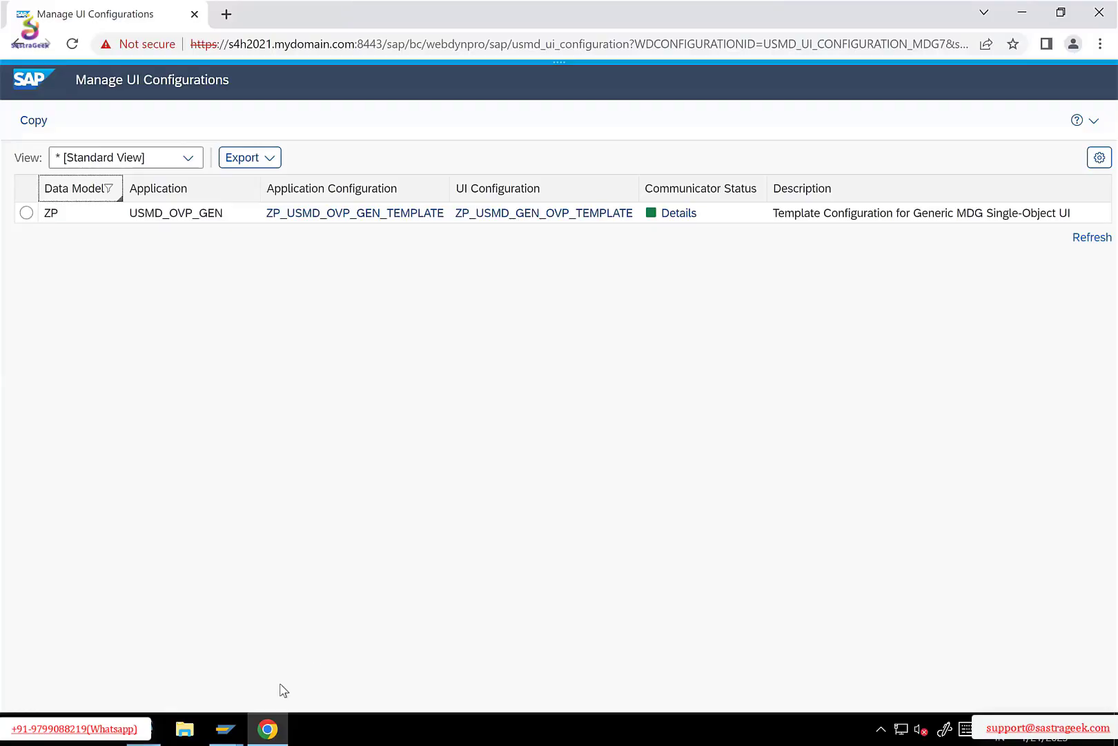
Switch to SAP GUI, leave the IMG for SAP Easy Access, and launch the Create Product - std favorite.
mouse_move(225, 726)
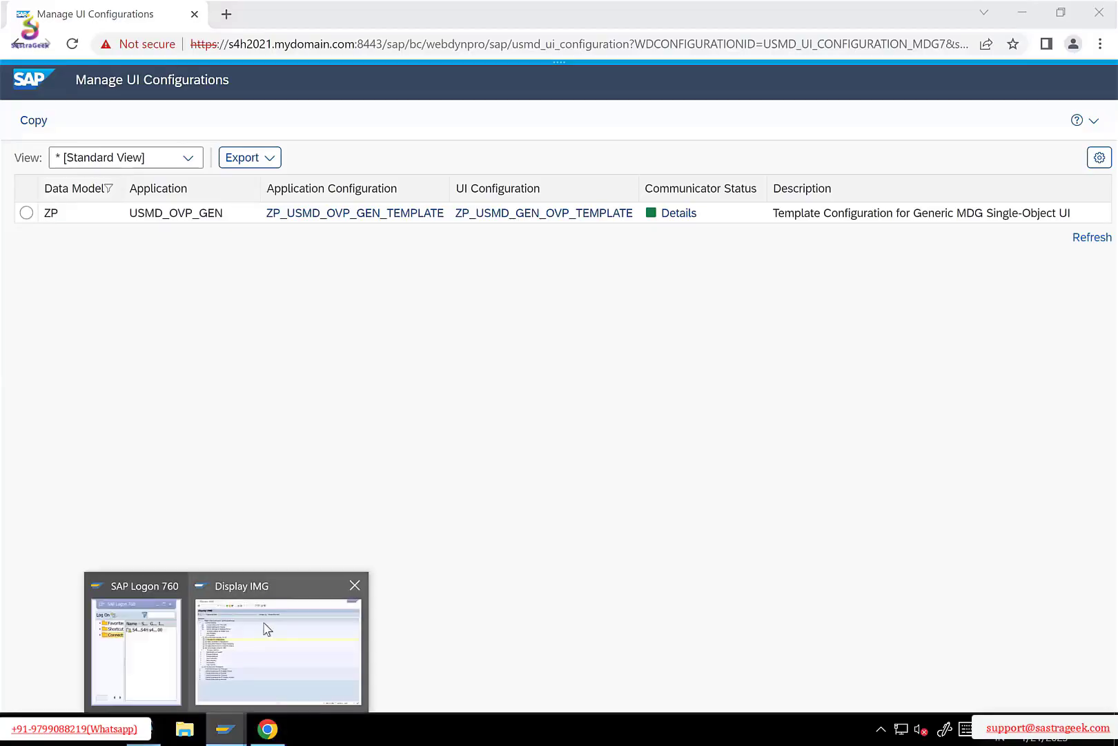
click(267, 628)
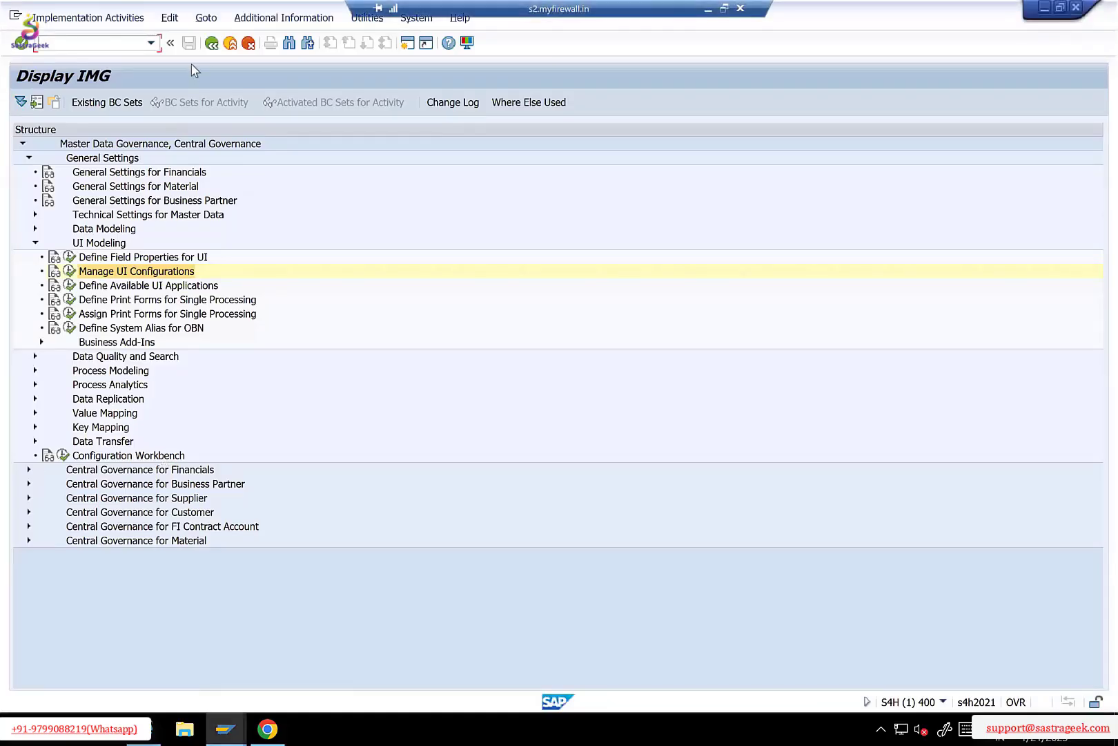
click(210, 46)
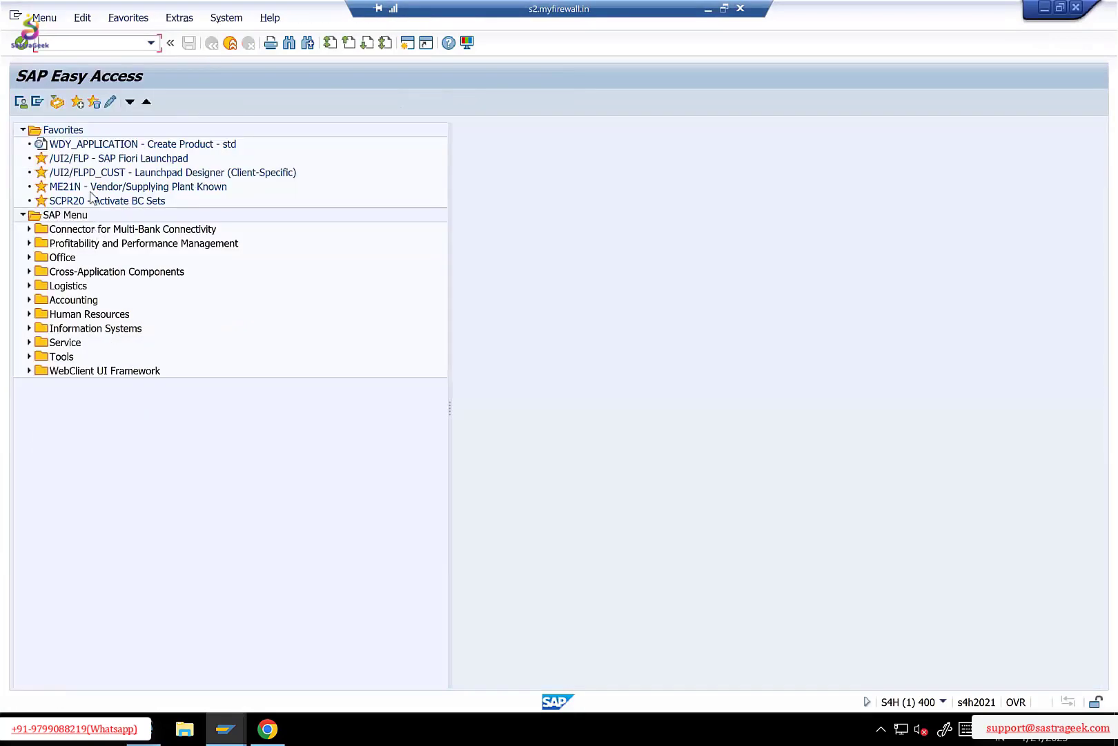
click(196, 145)
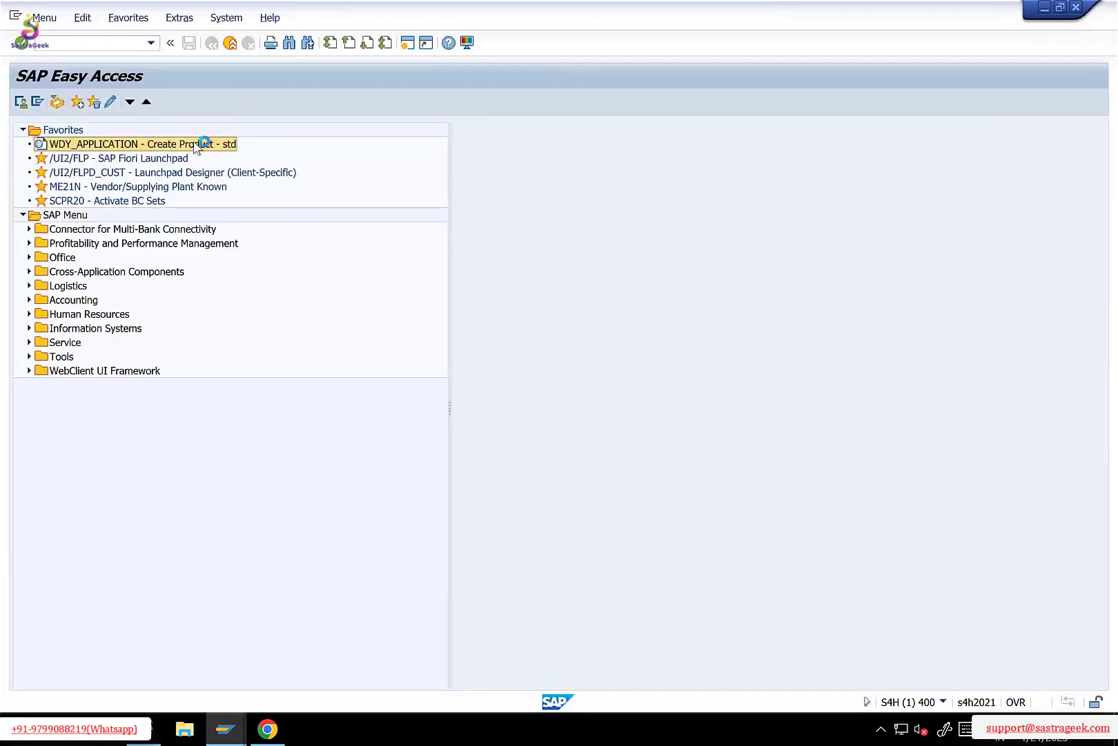
Open the copied usmd_ovp_gen create address for ZP_BOT in a new Chrome window and continue past the existing-logons check.
click(217, 162)
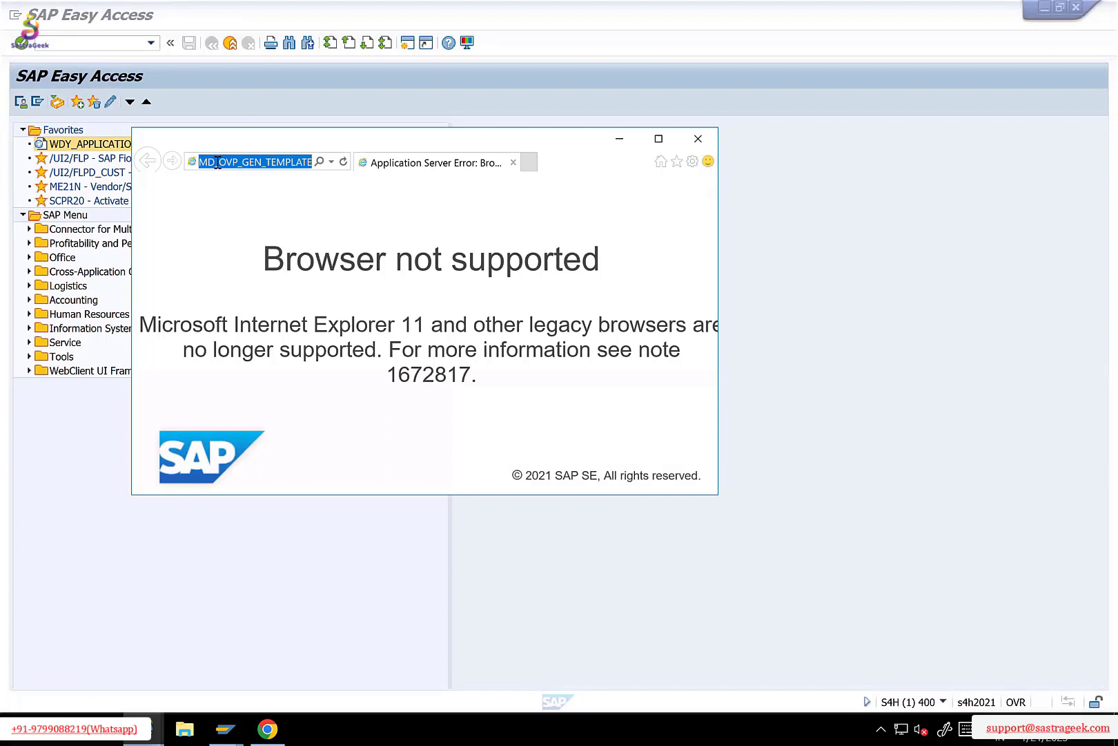
click(279, 727)
right_click(276, 721)
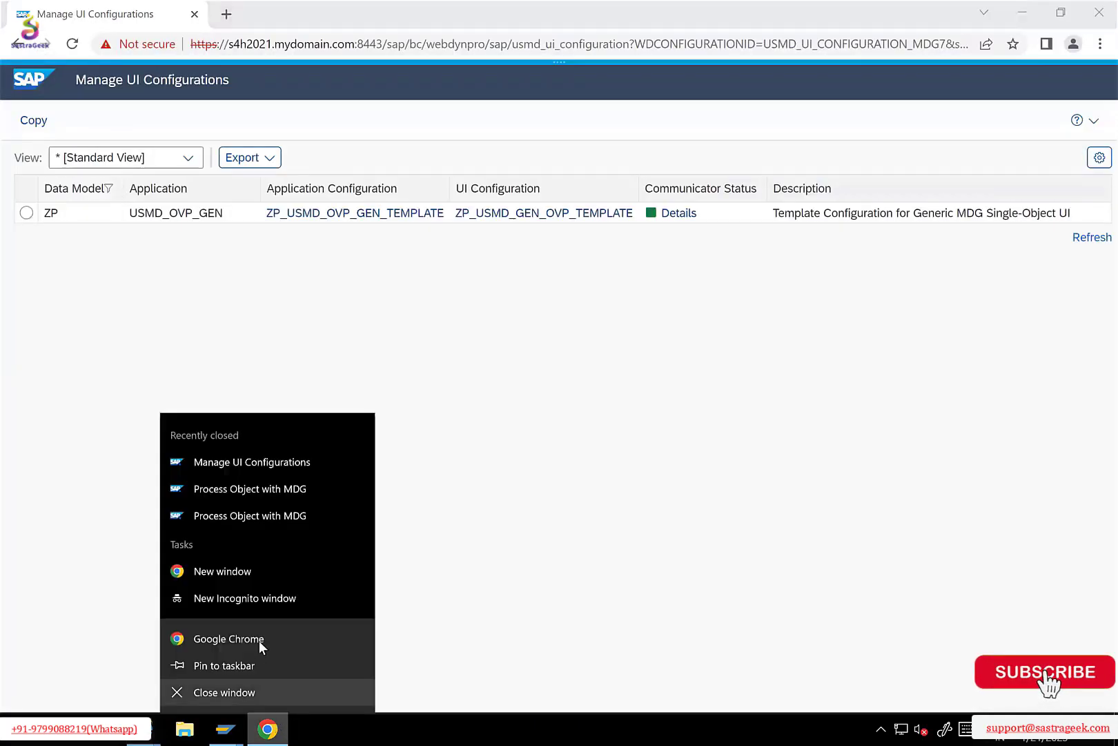
click(258, 638)
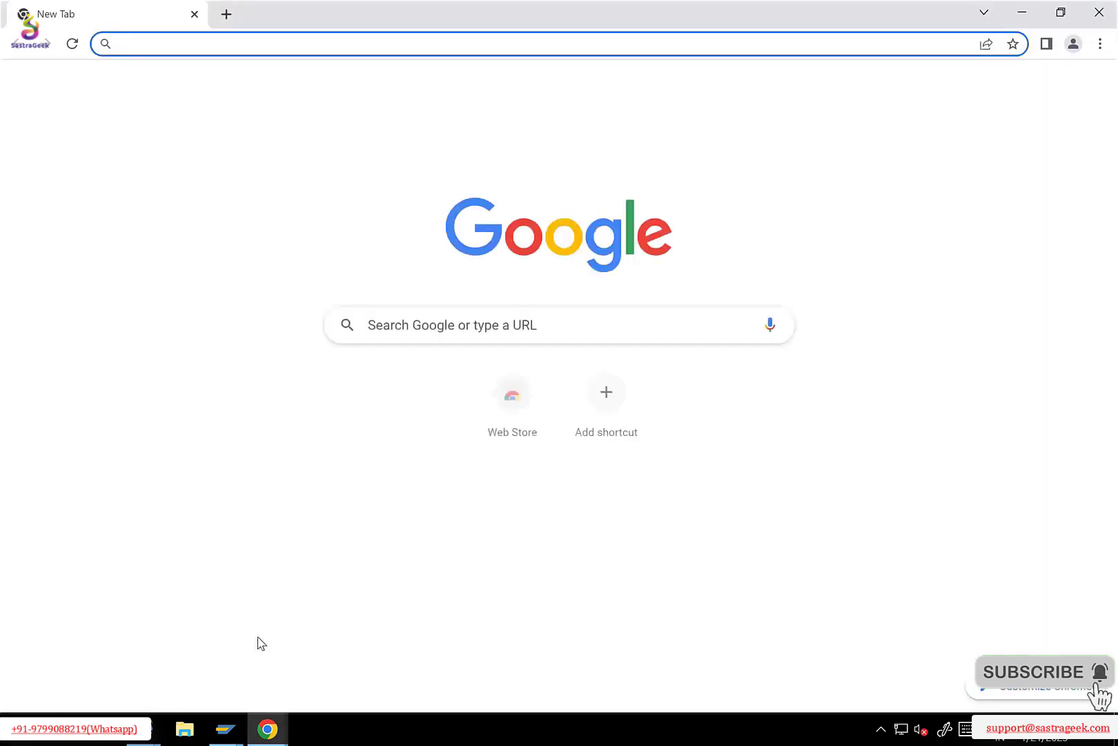
text(http://s4h2021.mydomain.com:8000/sap/bc/webdynpro/sap/usmd_ovp_gen?ACTION=CREATE&USMD_OTC=ZP_BOT&sap-client=400&sap-language=EN&WDCONFIGURATIONID=ZP_USMD_OVP_GEN_TEMPLATE)
key(Return)
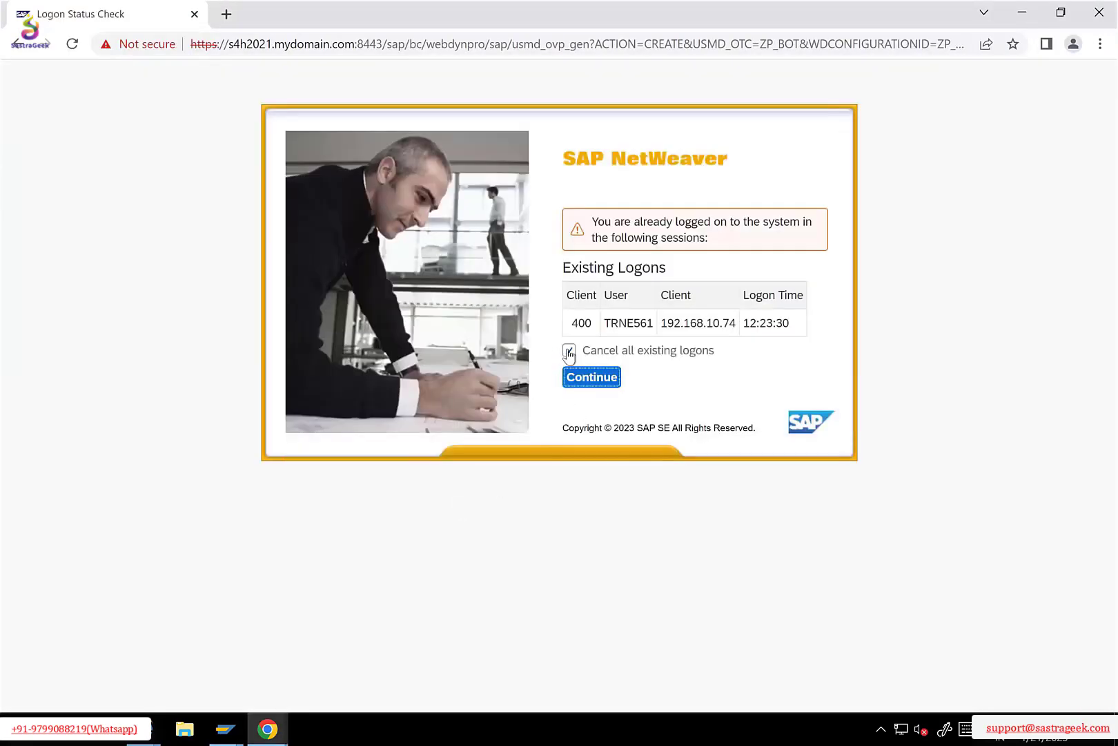
click(578, 380)
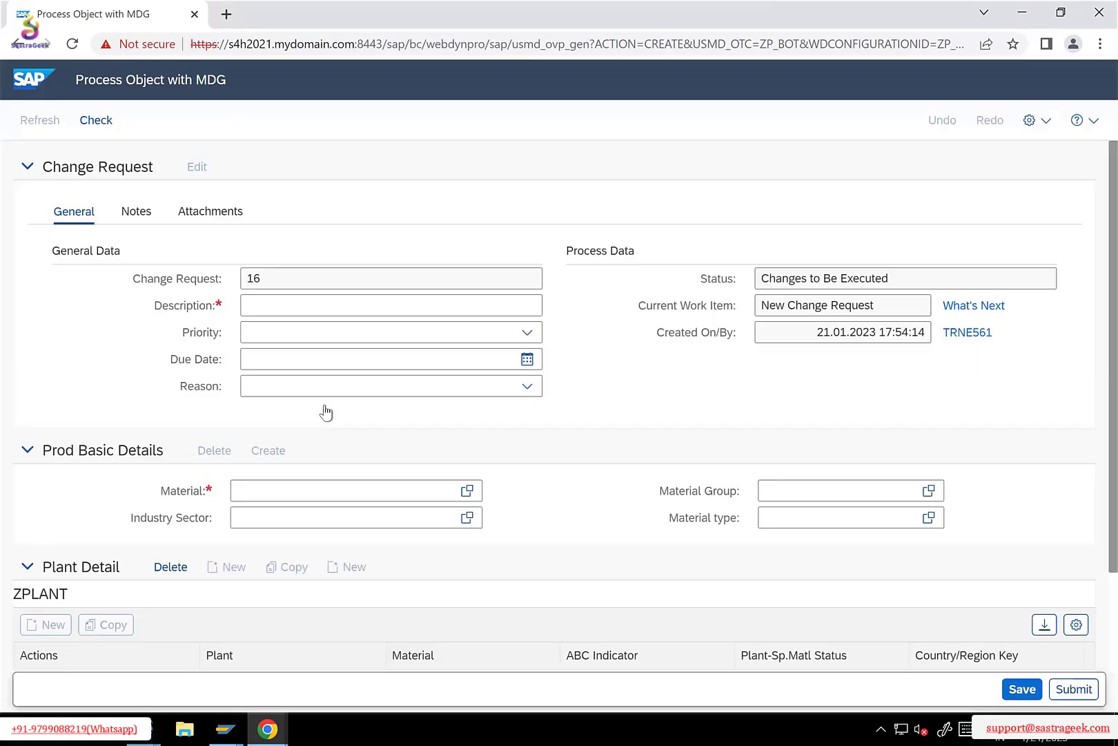
Collapse the Change Request section, and collapse and reopen Prod Basic Details and Plant Detail to review the form's layout.
click(28, 168)
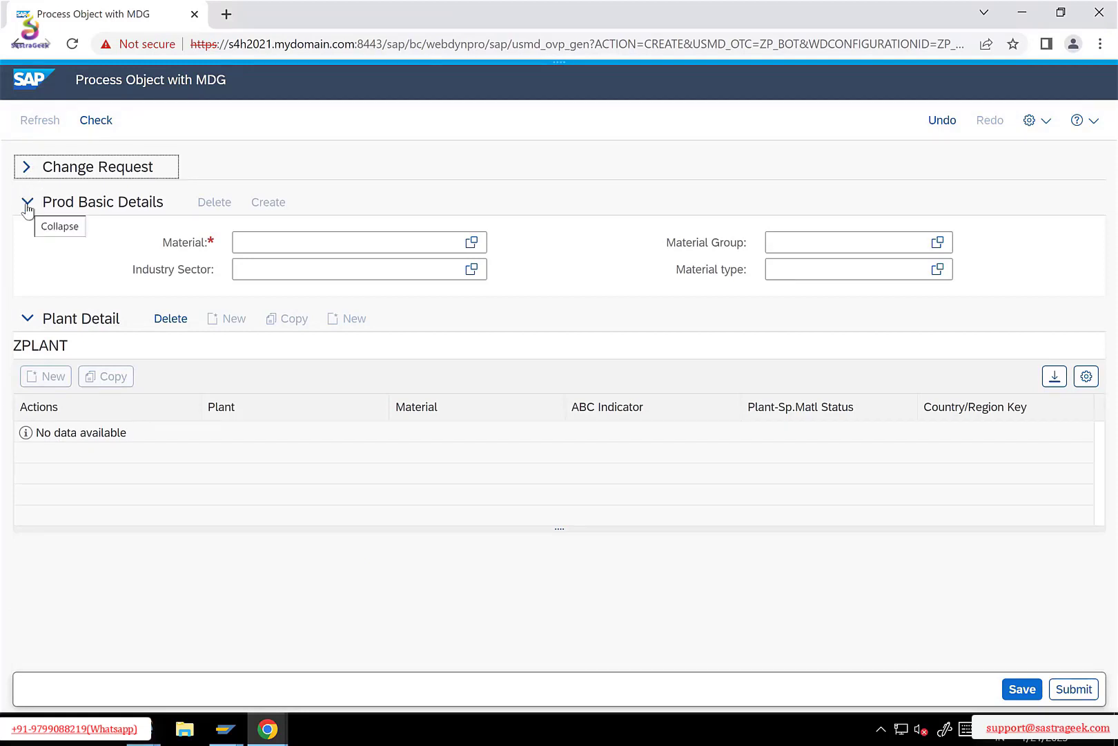
click(26, 205)
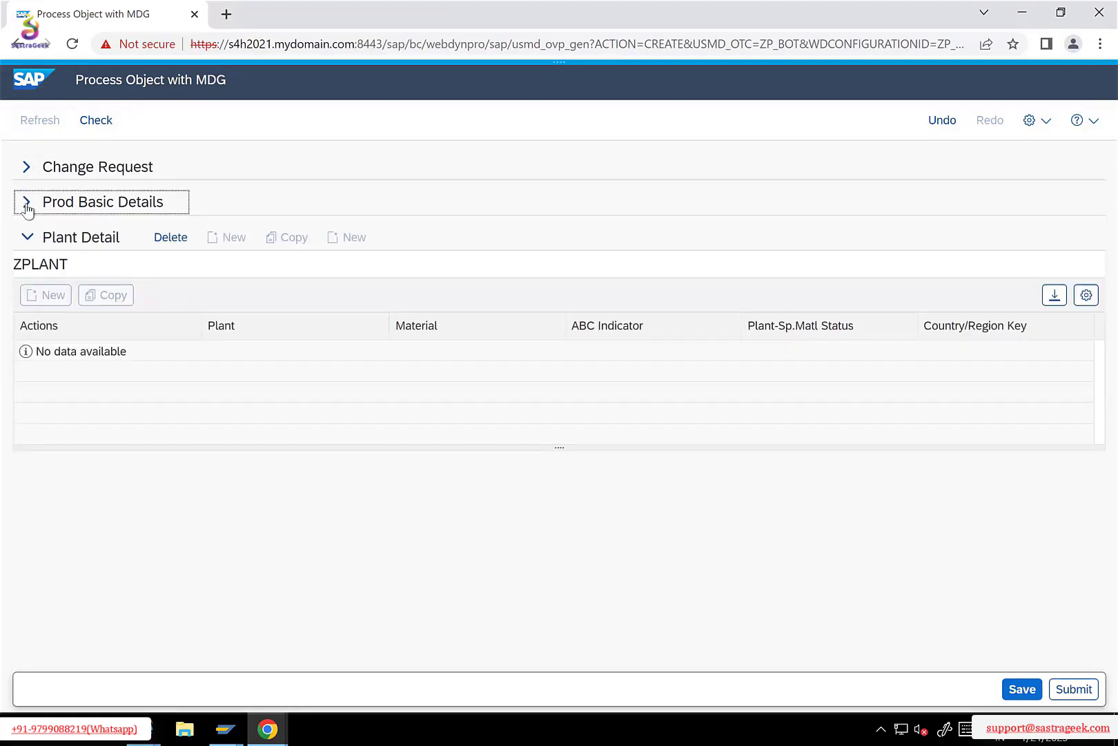
click(27, 240)
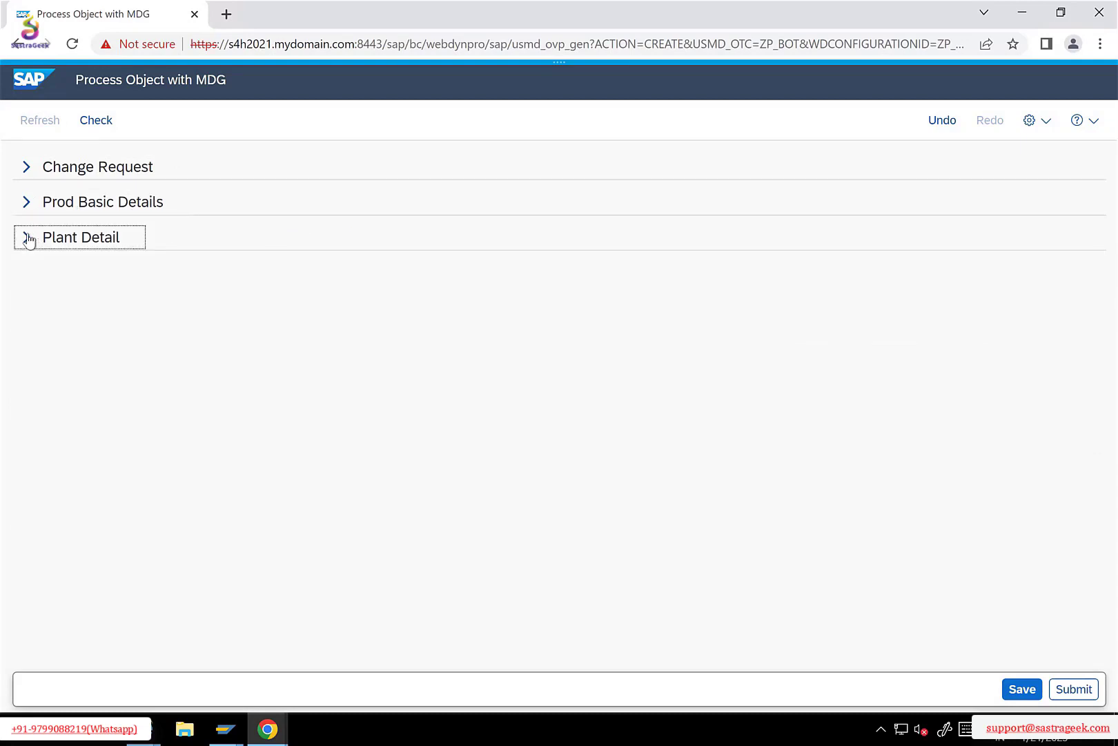
click(27, 240)
click(26, 202)
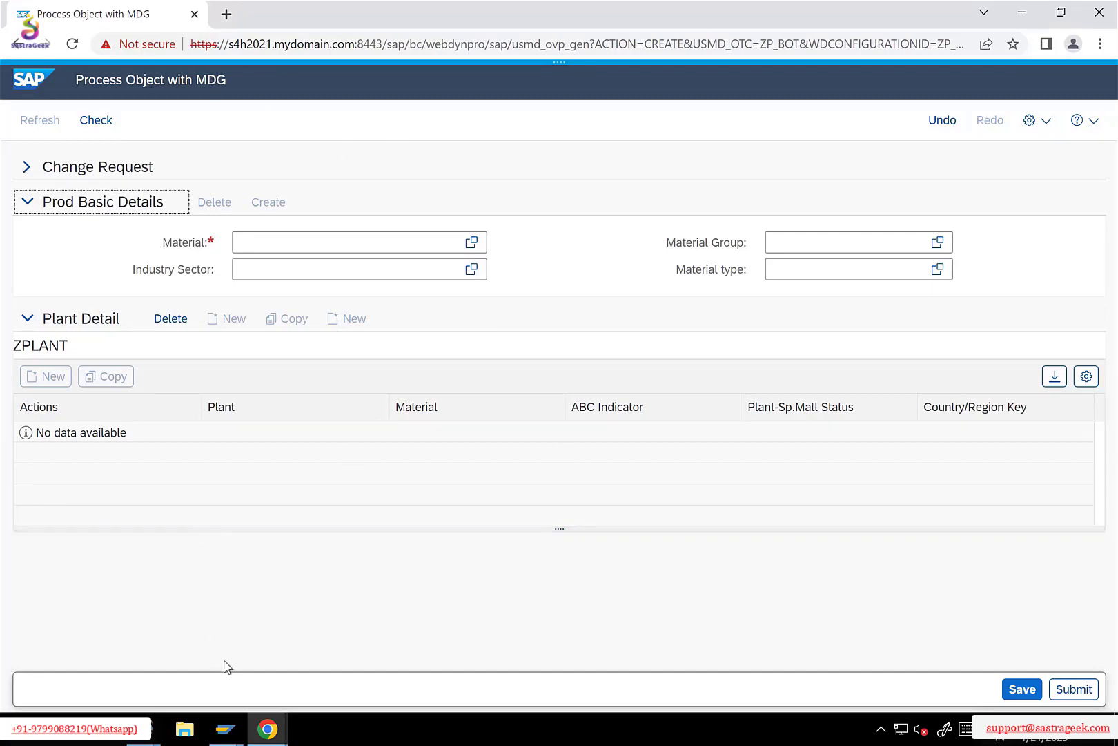
Switch to SAP GUI and open Role Maintenance.
click(222, 728)
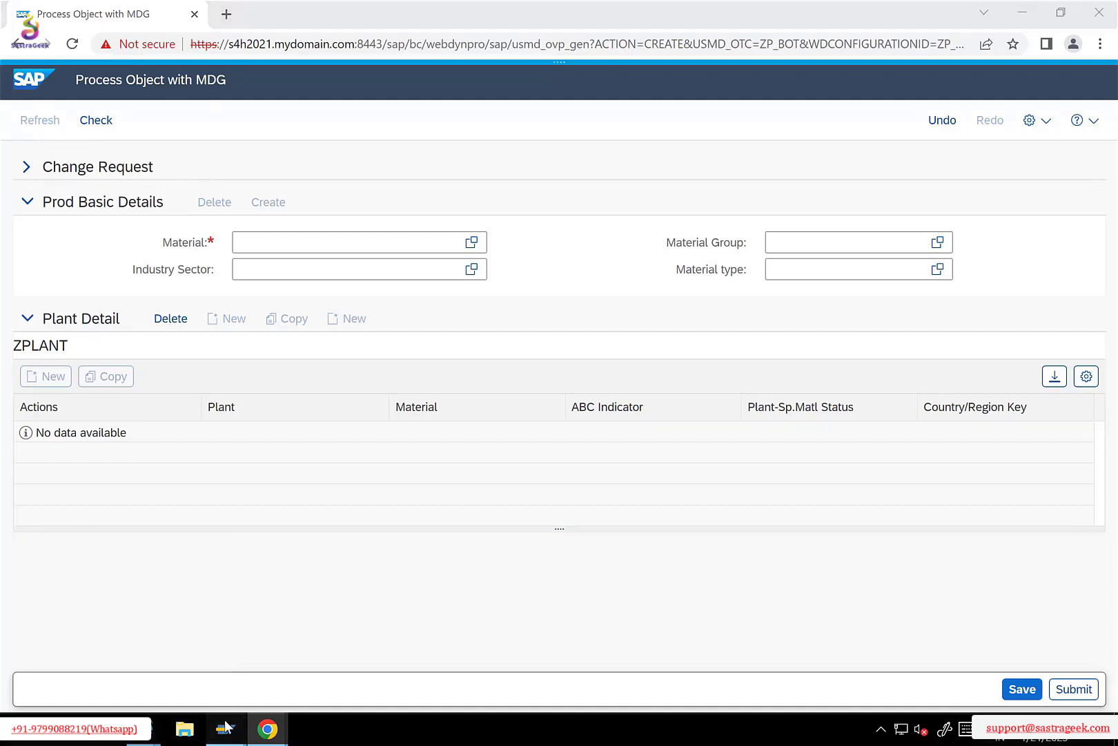
click(245, 662)
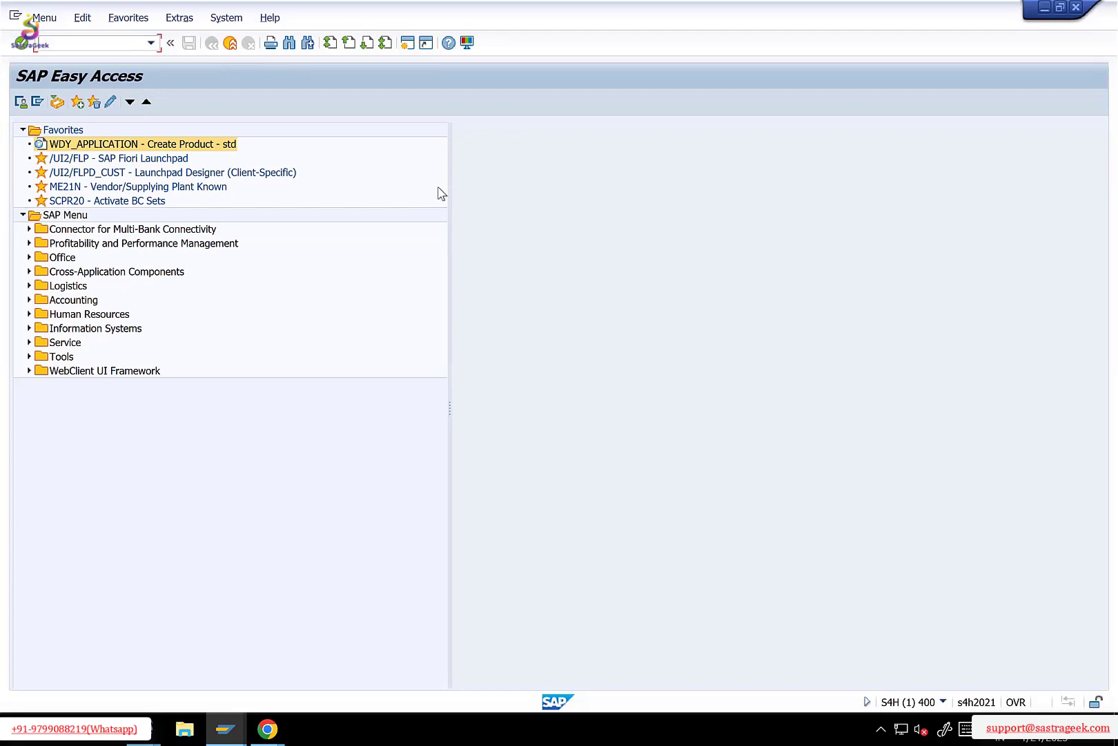
key(Return)
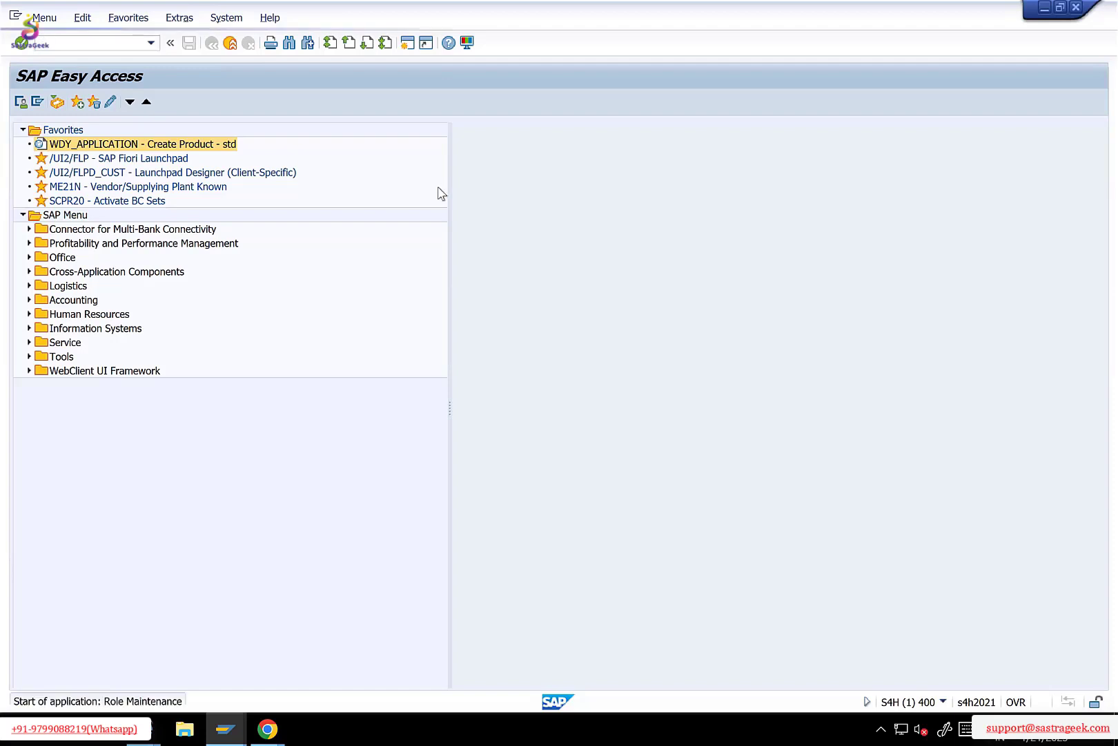
Fill in the role SAP_MDGM_MENU_09 from the earlier entries and copy its name.
key(Down)
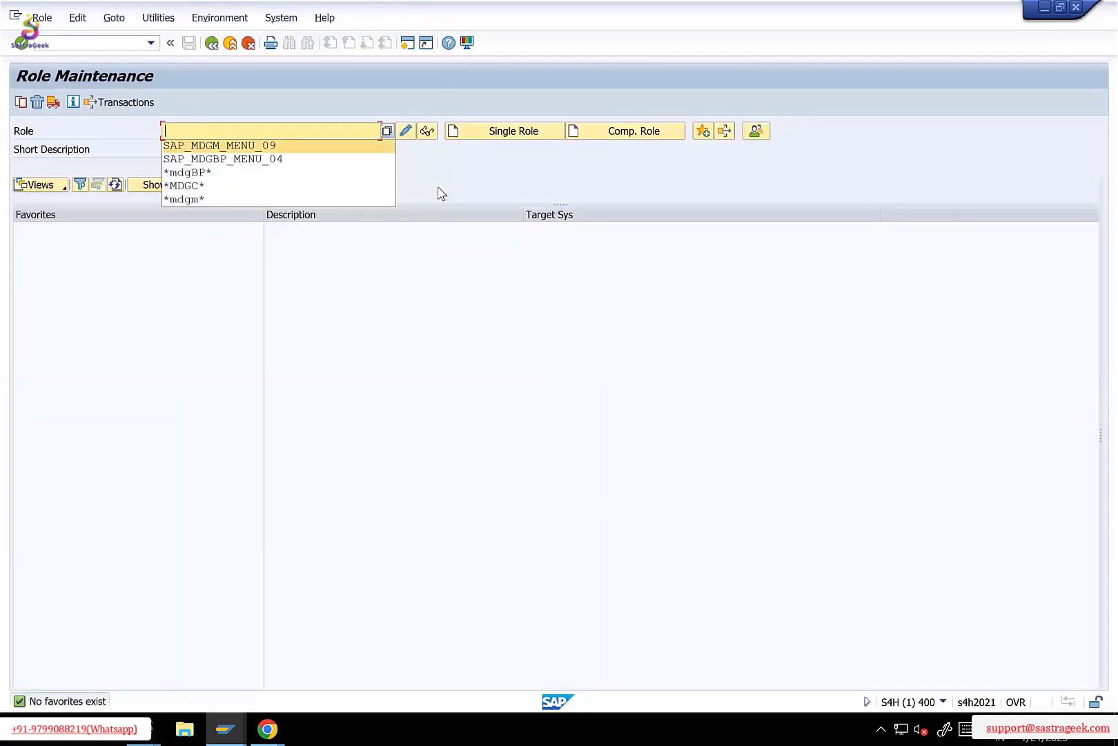
key(Return)
key(shift+Left)
key(shift+Left)
key(shift+Left)
key(shift+Left)
key(shift+Left)
key(shift+Left)
key(shift+Left)
key(shift+Left)
key(shift+Left)
key(shift+Left)
key(shift+Left)
key(shift+Left)
key(shift+Left)
key(shift+Left)
key(shift+Left)
key(ctrl+c)
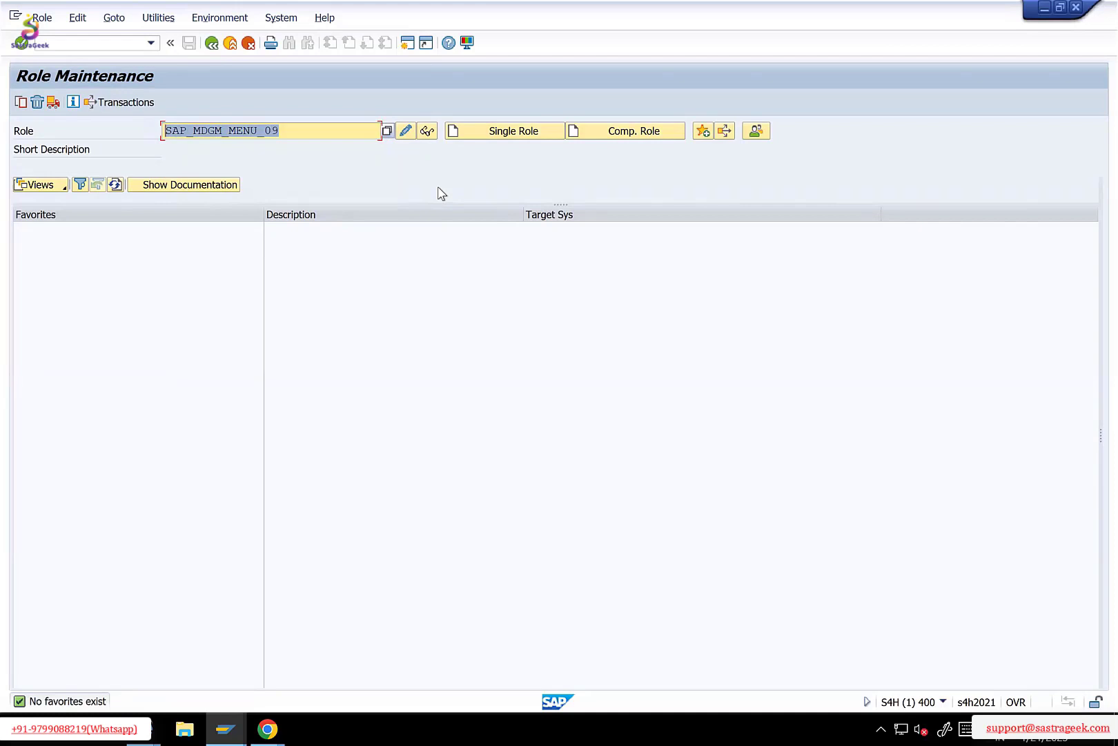
key(Left)
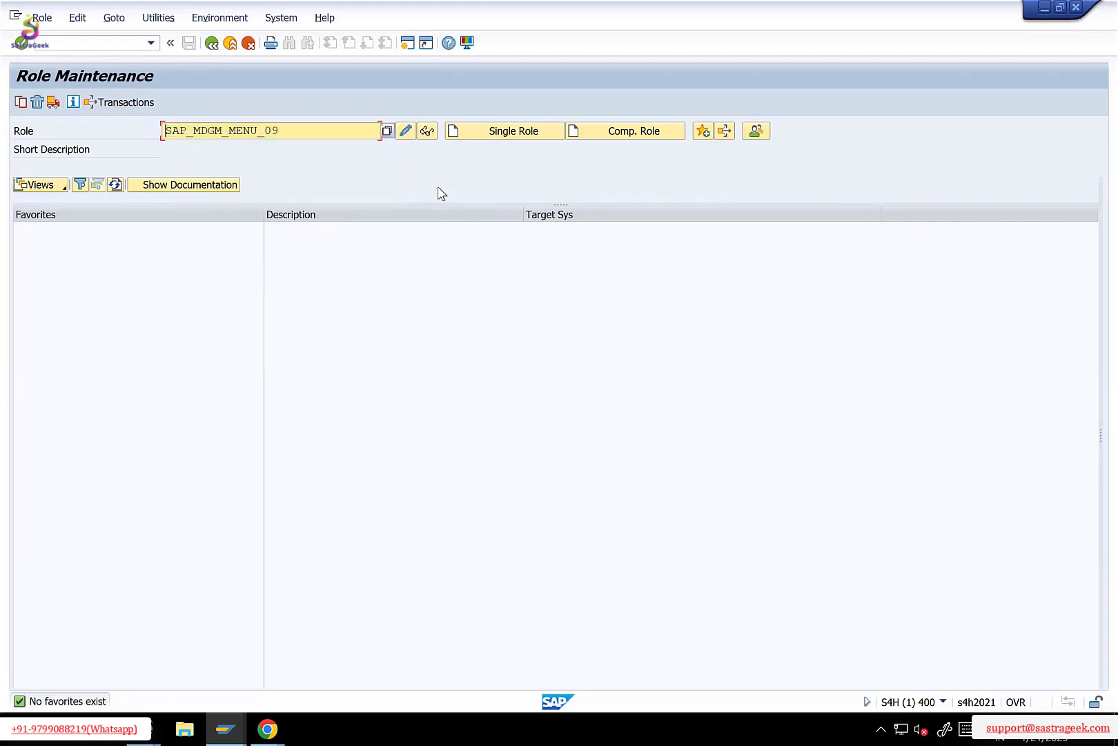
Start the NWBC Launcher, enter SAP_MDGM_MENU_09 as the other role, launch it in NWBC for HTML, and maximize the window.
click(93, 45)
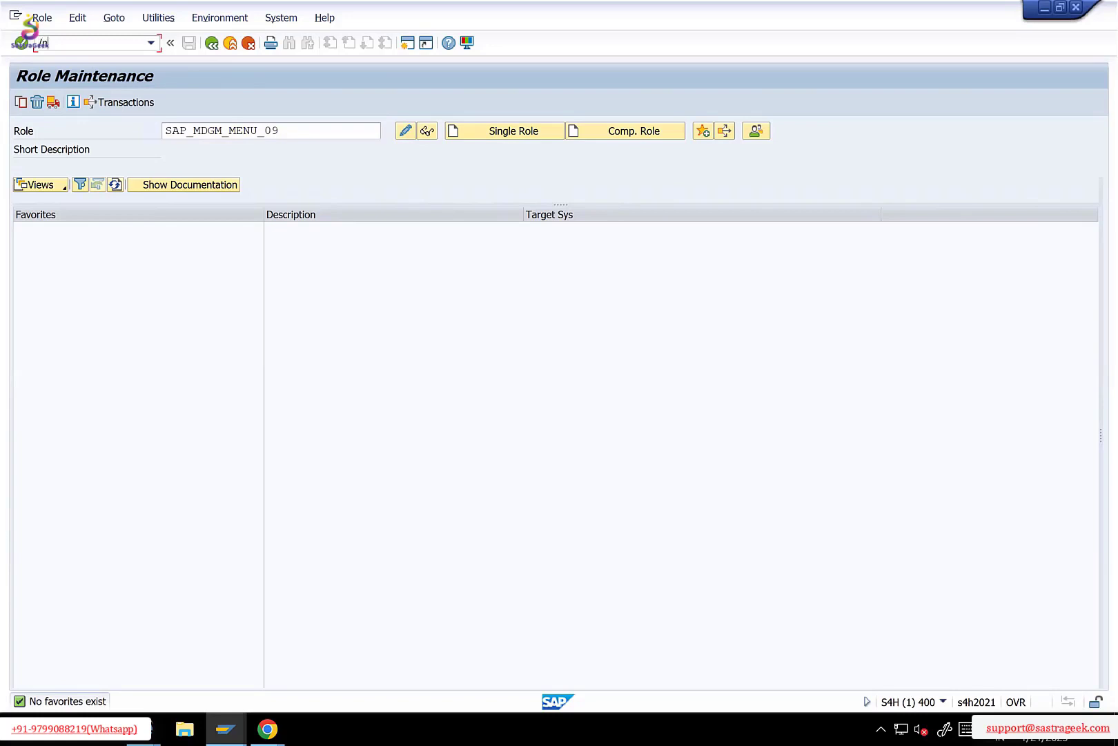
key(Return)
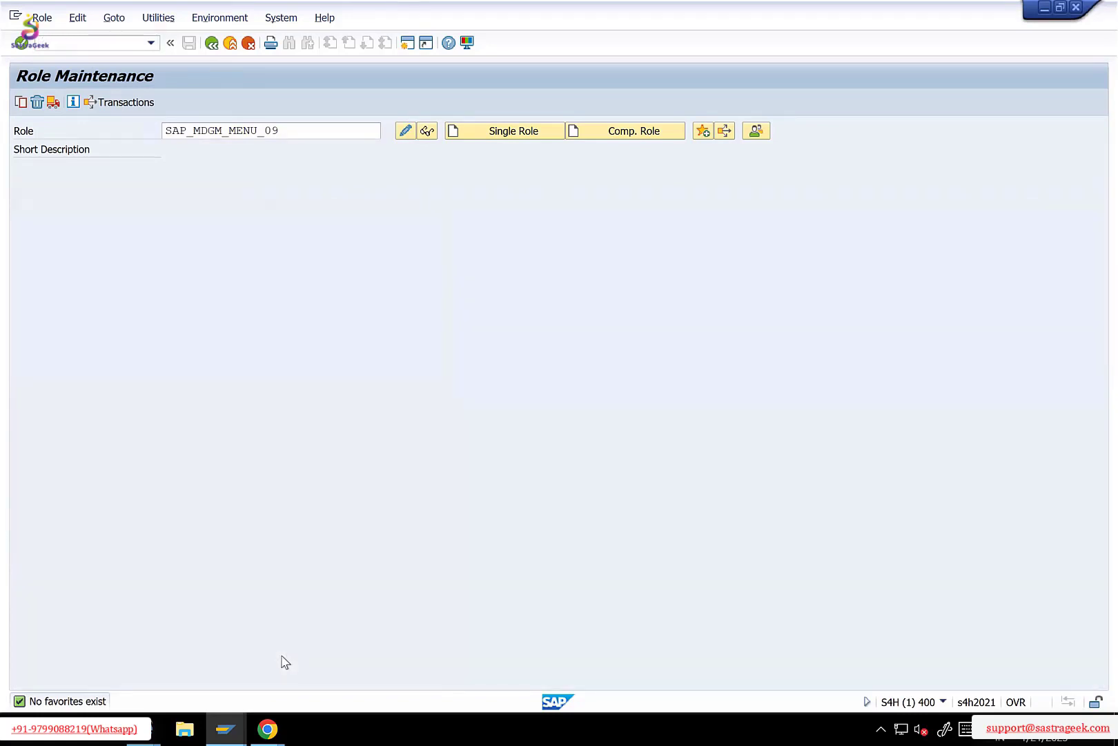
click(265, 441)
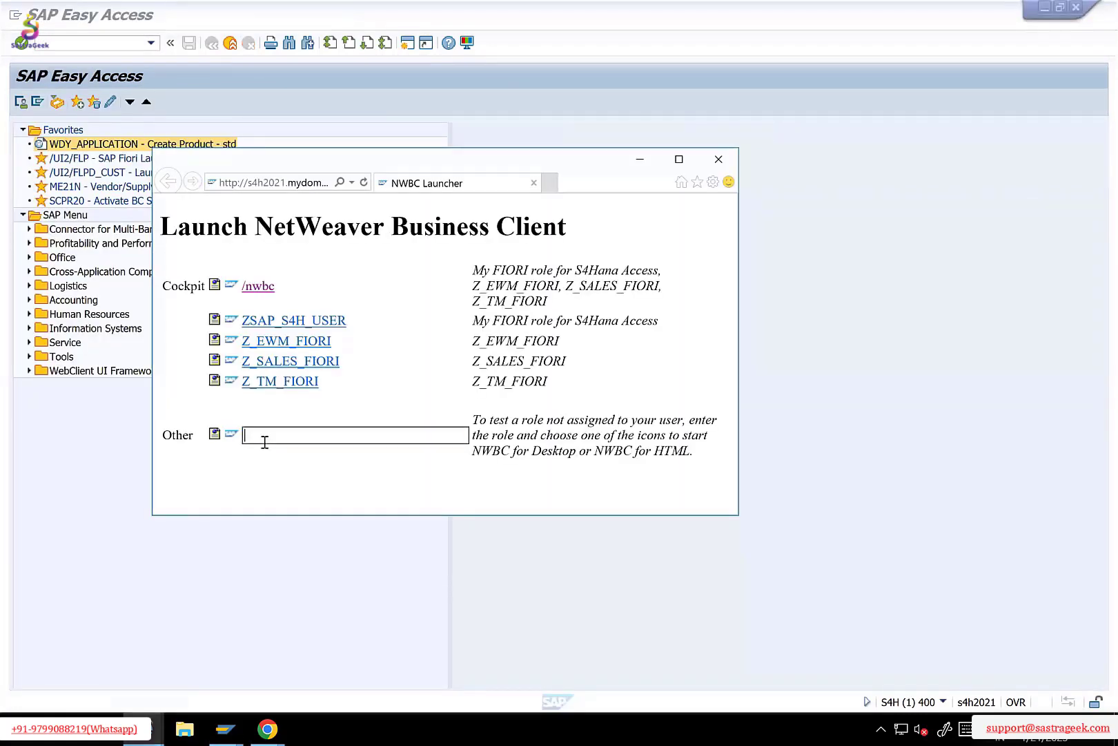
key(ctrl+v)
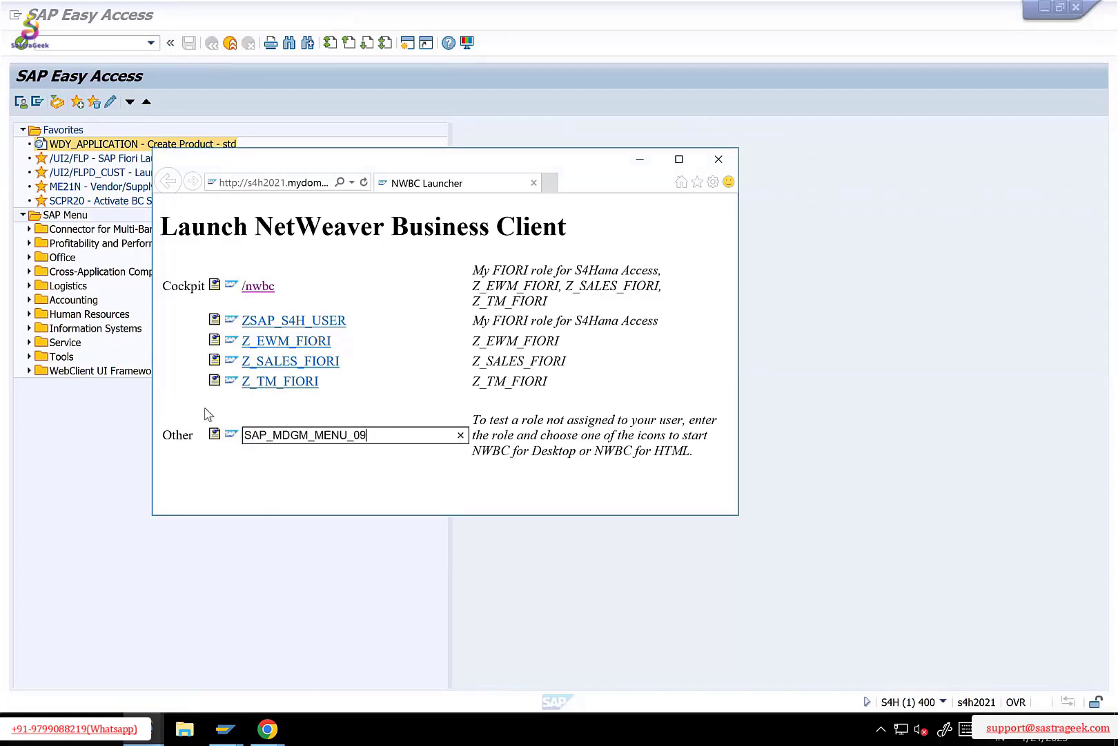
click(214, 436)
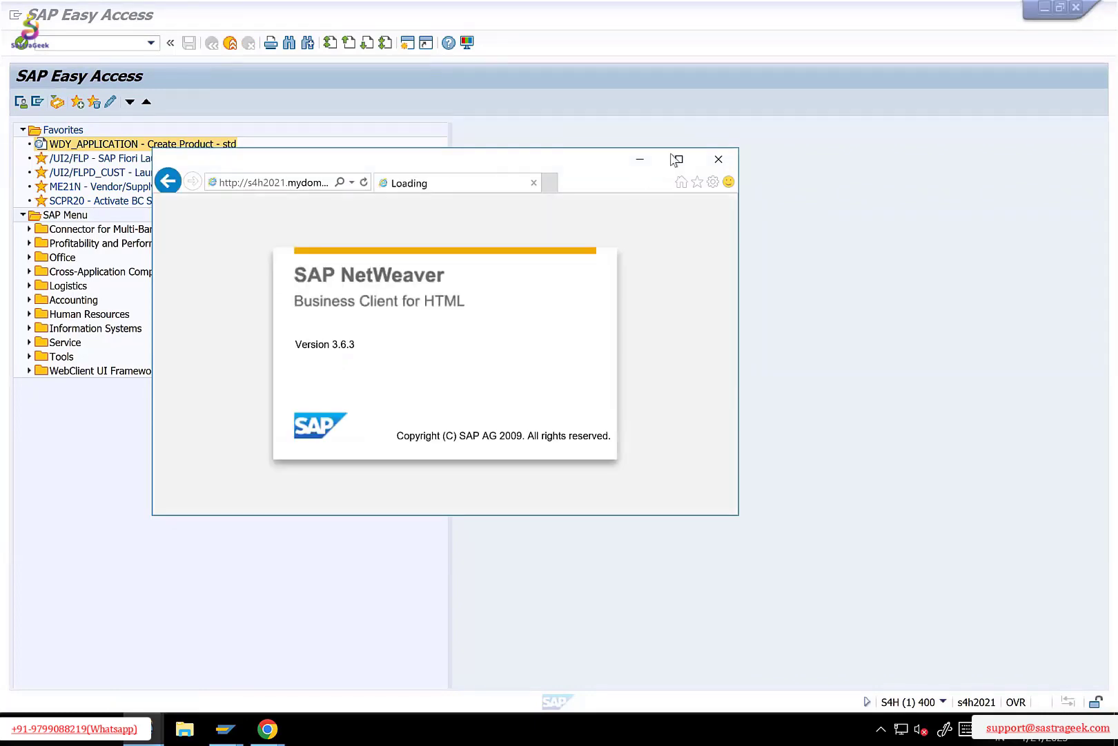
click(679, 161)
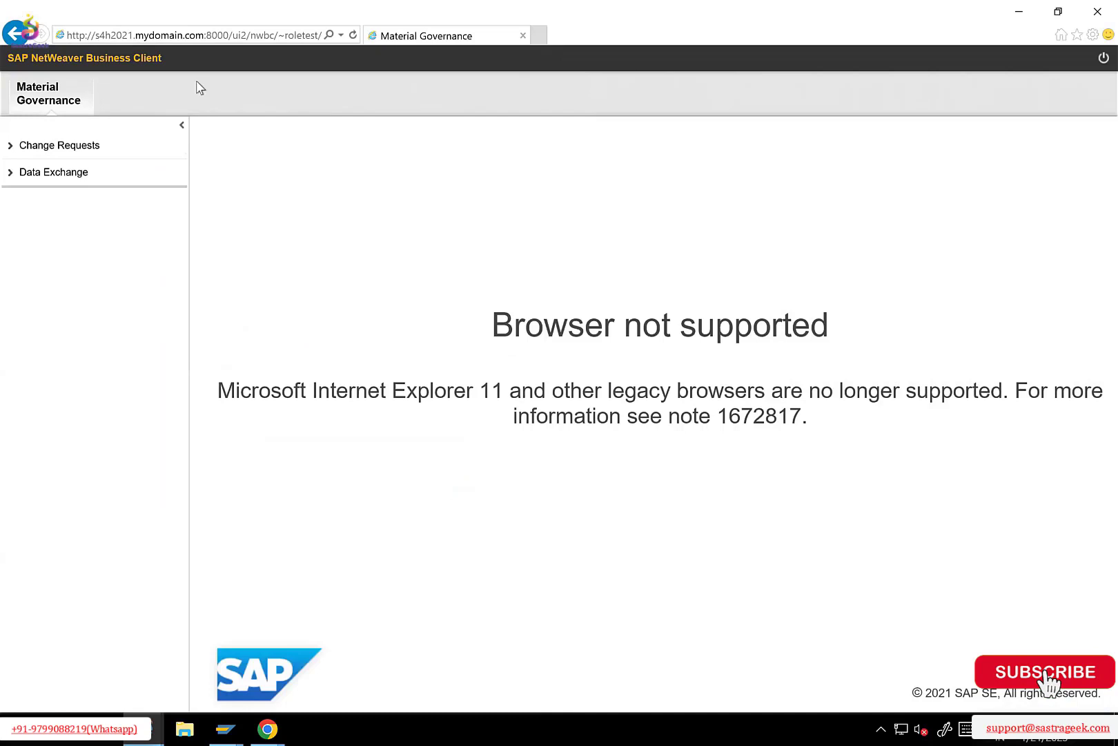
Open the SAP_MDGM_MENU_09 roletest address in a new Chrome window and continue without cancelling the existing logons.
click(185, 33)
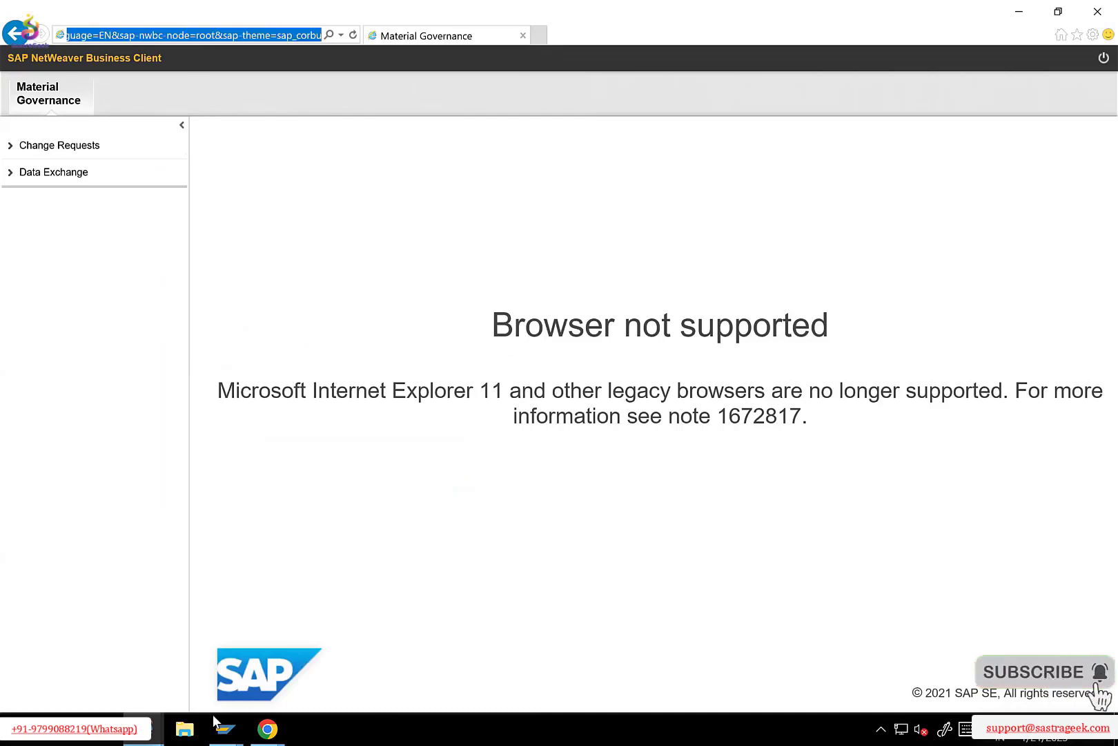
right_click(267, 727)
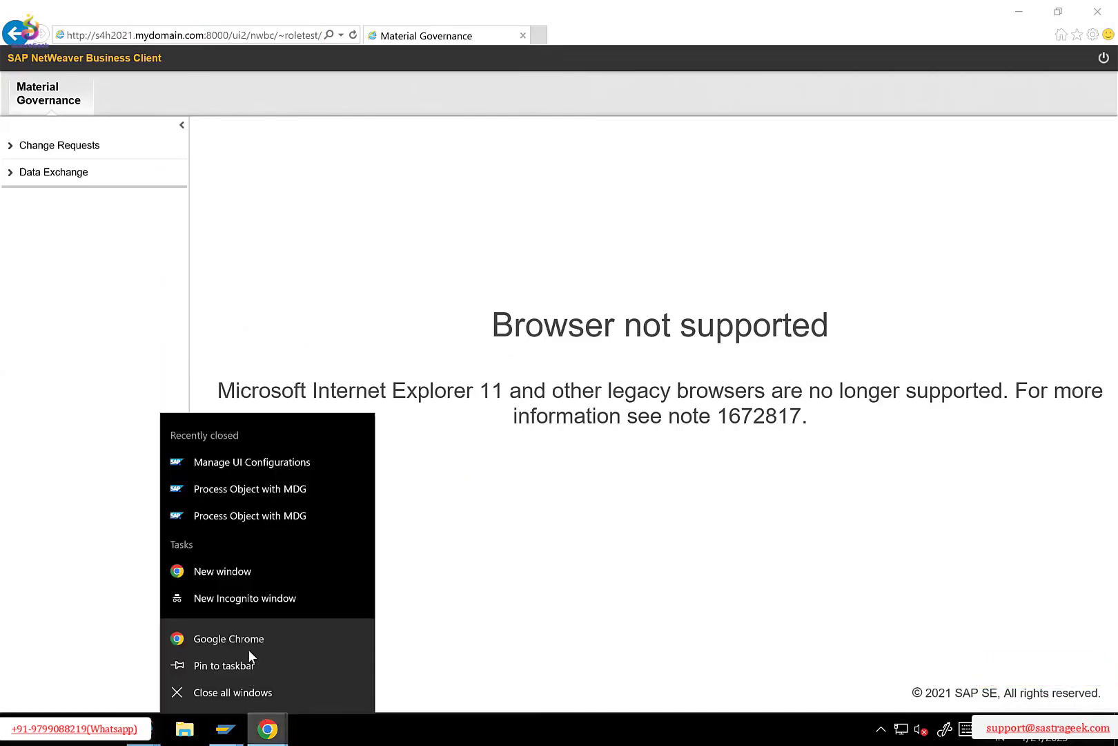
click(248, 636)
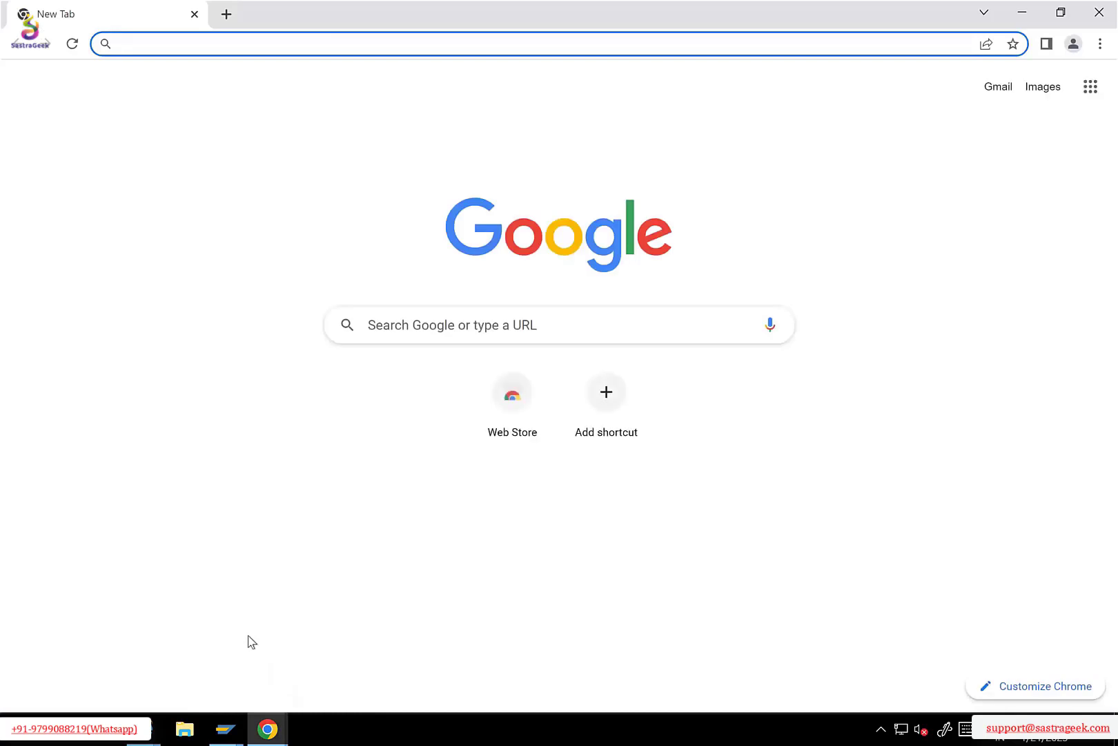
text(http://s4h2021.mydomain.com:8000/ui2/nwbc/~roletest/SAP_MDGM_MENU_09/?sap-client=400&sap-language=EN&sap-nwbc-node=root&sap-theme=sap_corbu)
key(Return)
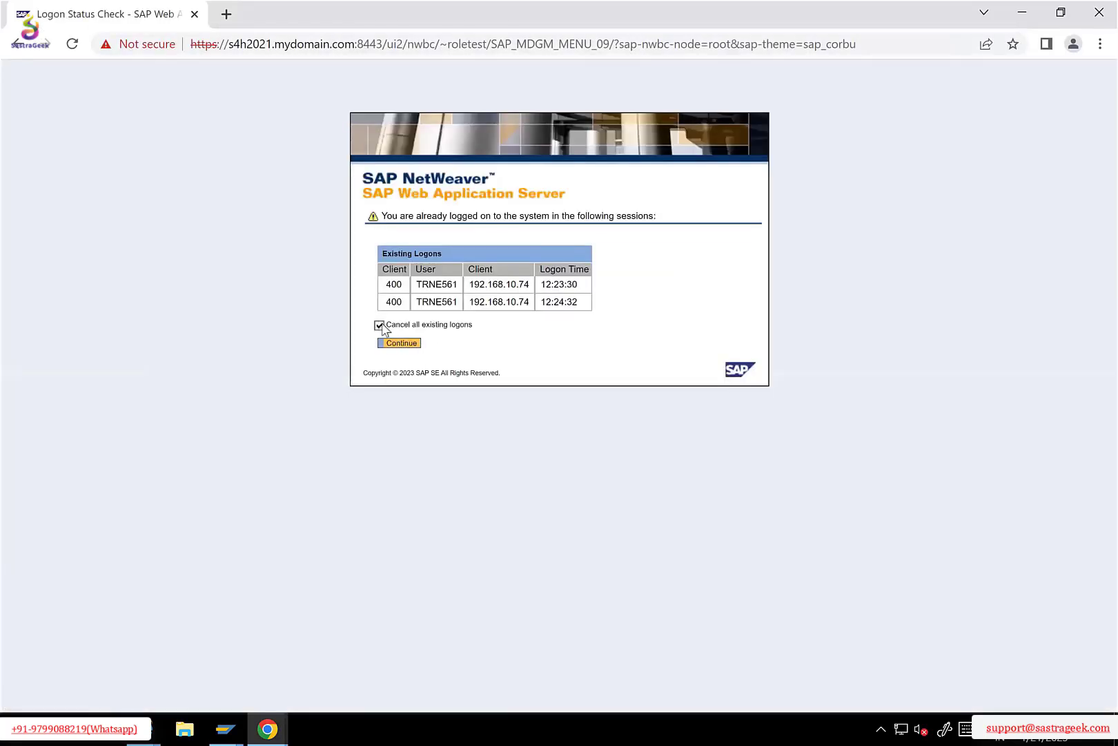
click(379, 324)
click(384, 345)
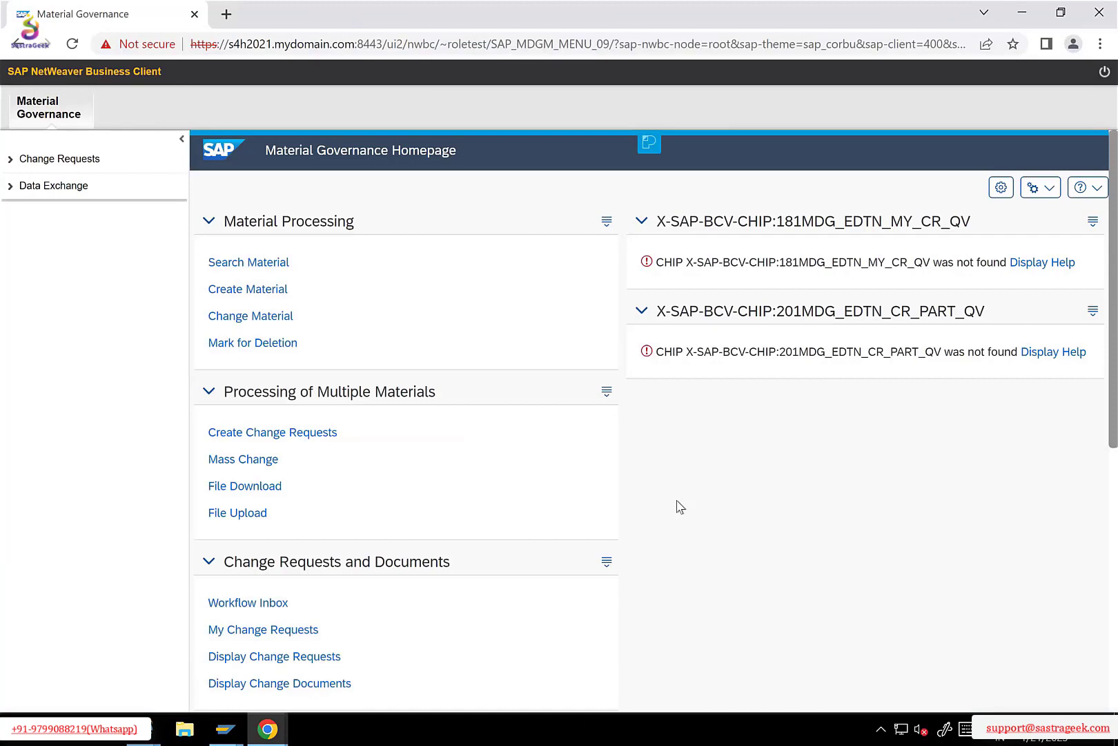
Start creating a material with change request type MAT01, and collapse all sections of the new material form.
click(264, 298)
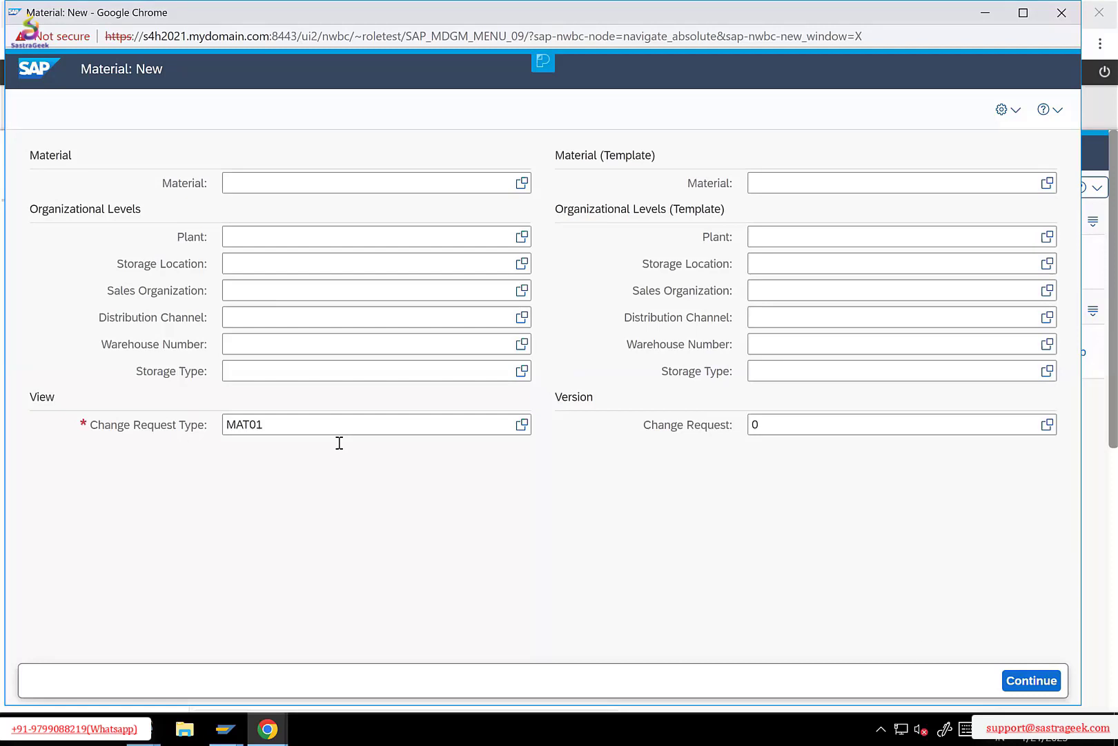
click(1045, 680)
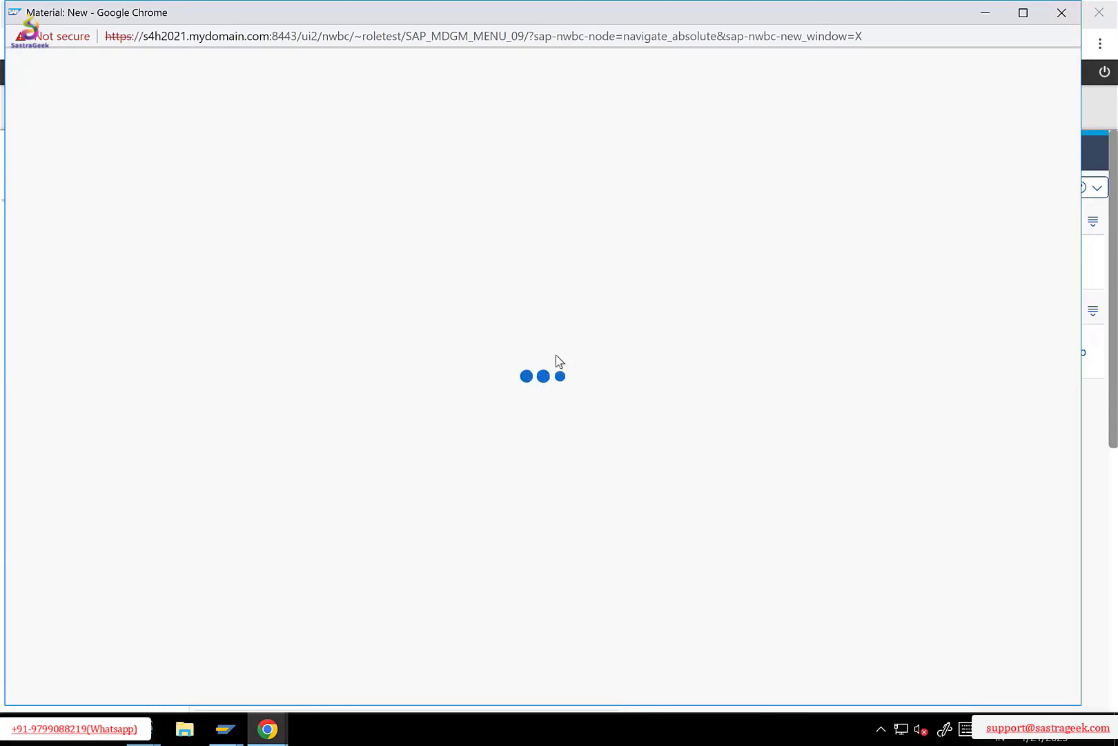
click(170, 110)
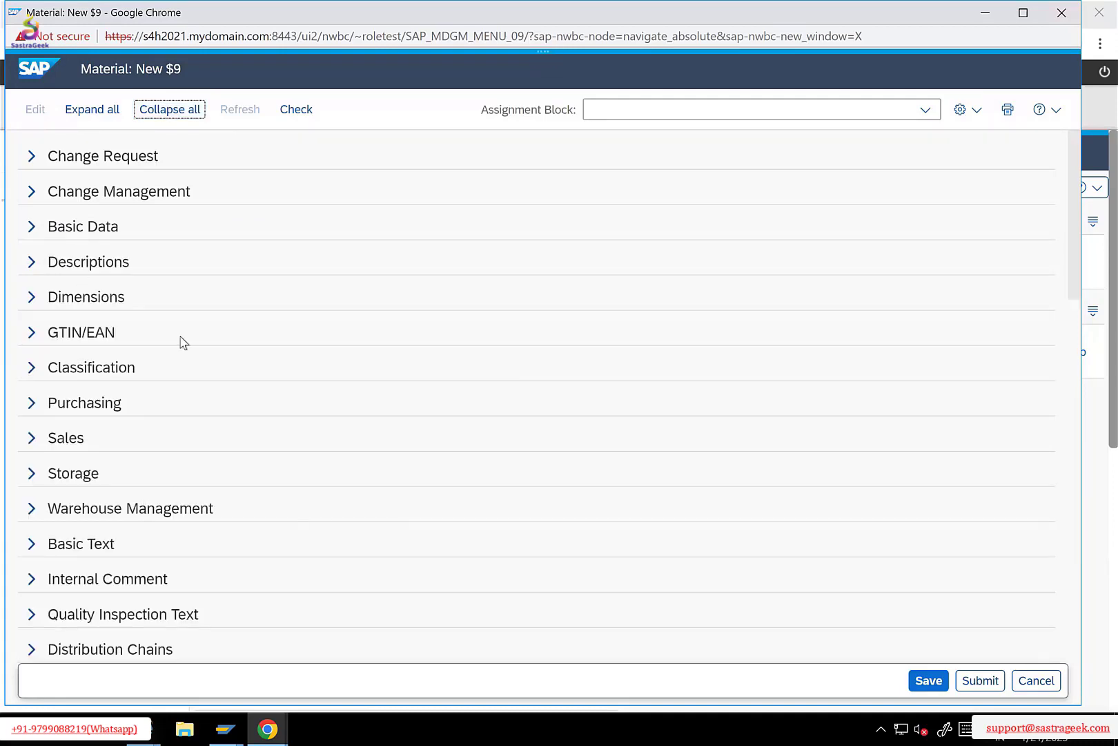
Expand Change Request in the standard material form and compare its list of sections with the ZP_BOT Process Object form.
click(33, 156)
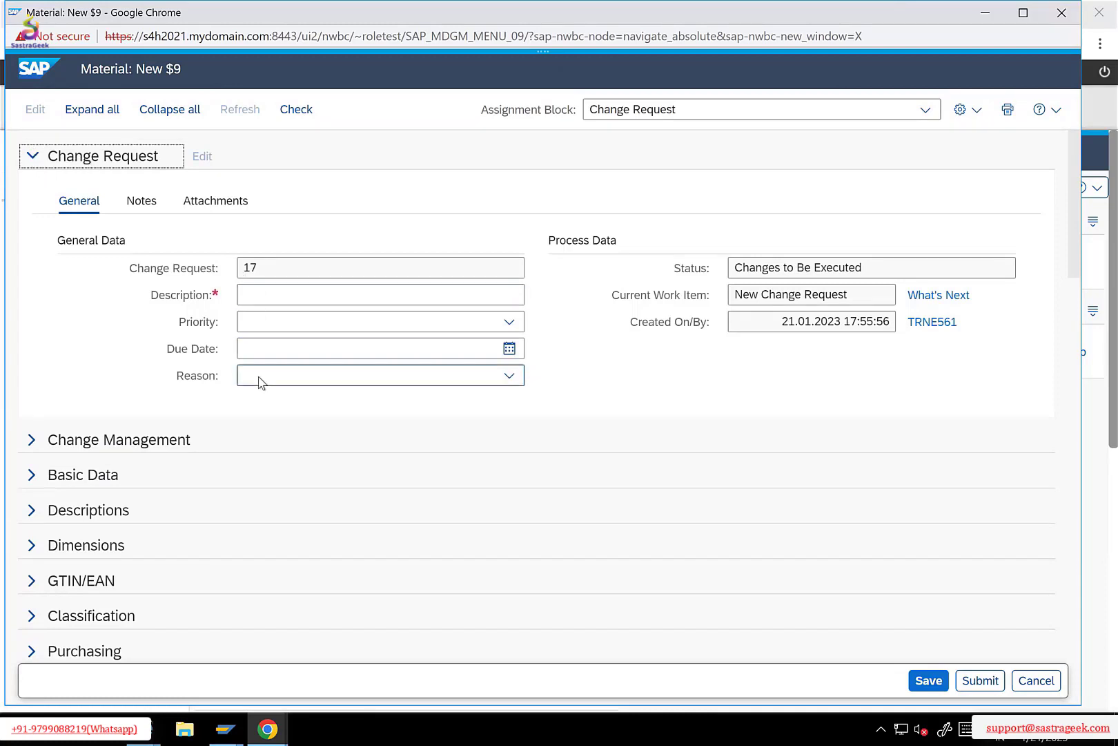
scroll(257, 407, down, 4)
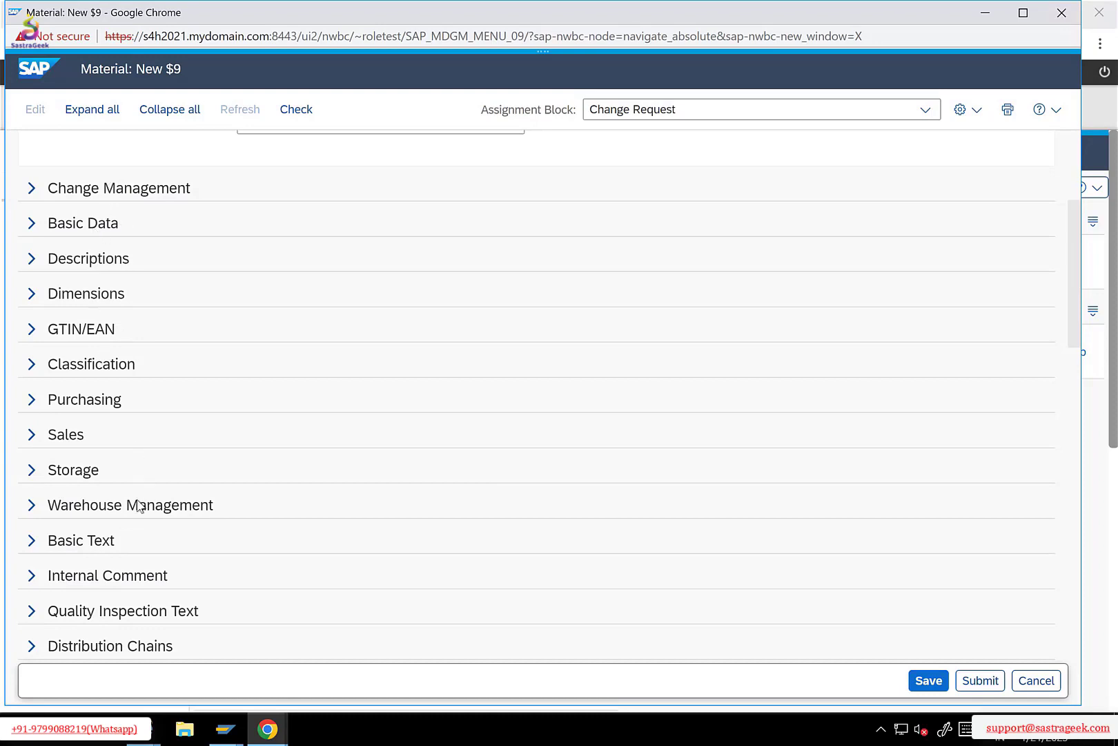
click(269, 727)
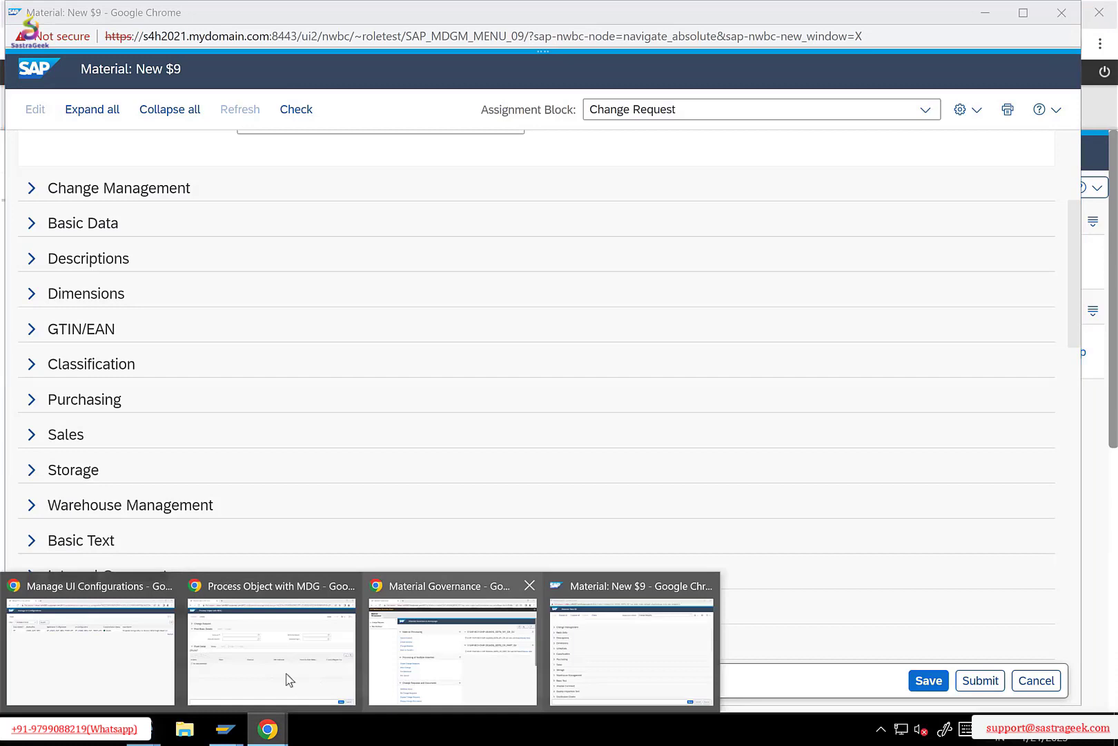
click(288, 678)
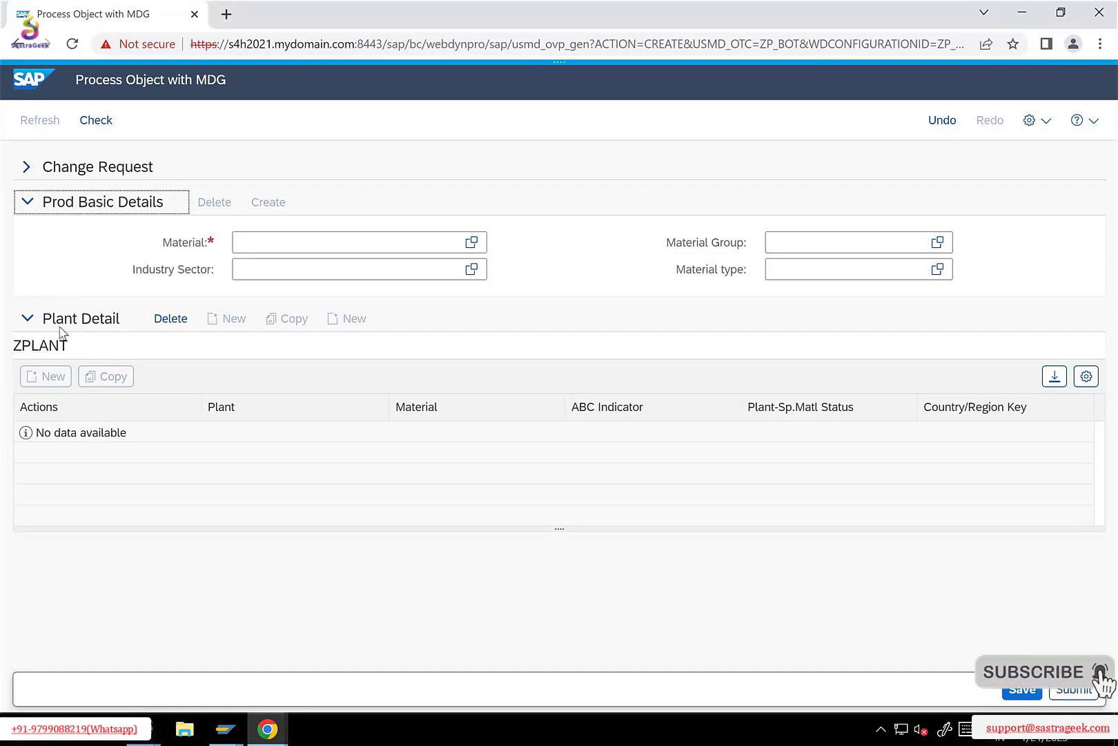
key(alt+Tab)
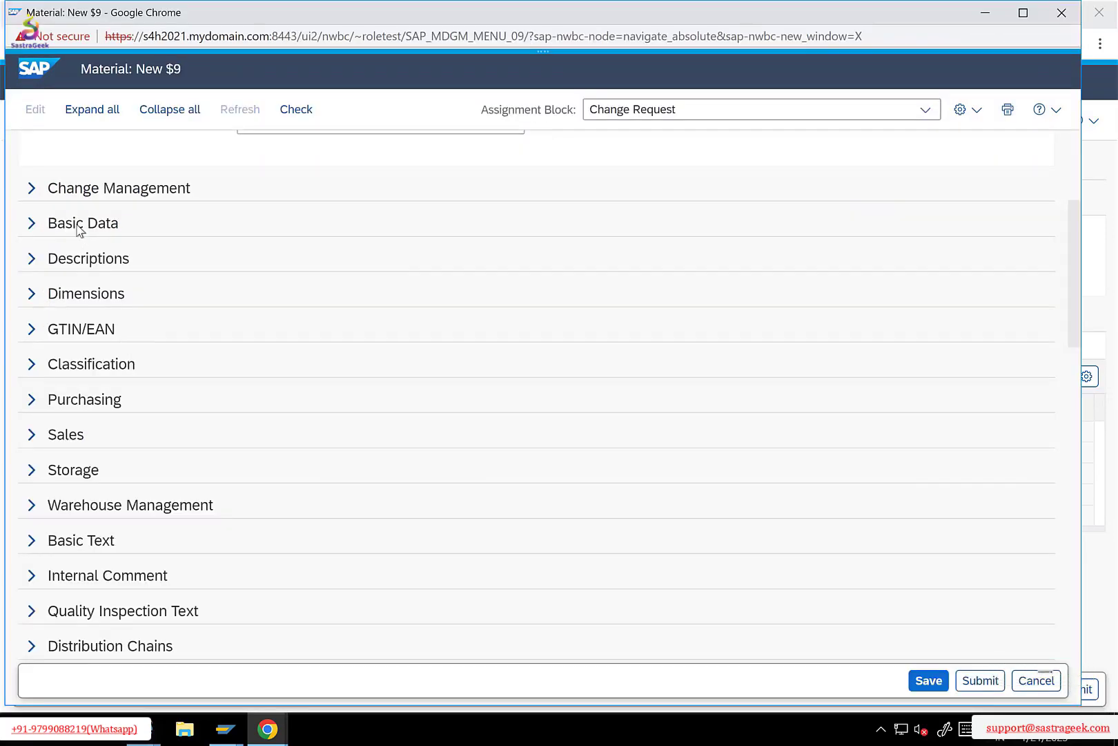
scroll(111, 407, down, 8)
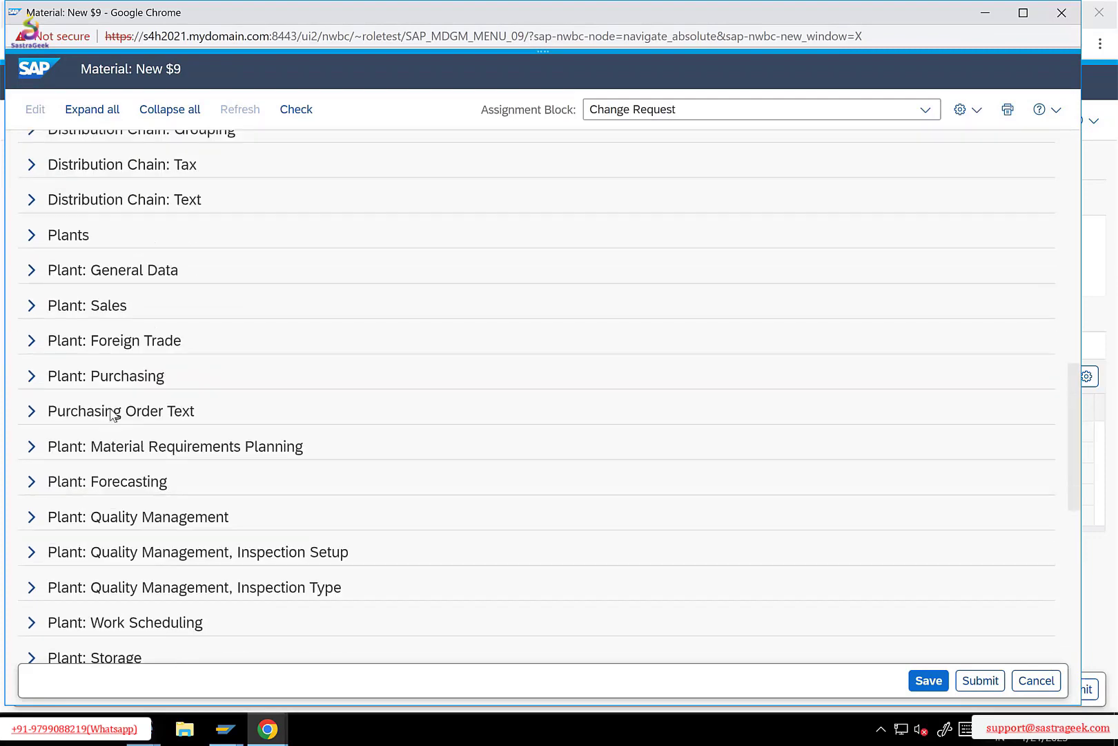
scroll(112, 413, up, 1)
scroll(110, 412, up, 10)
scroll(110, 412, down, 3)
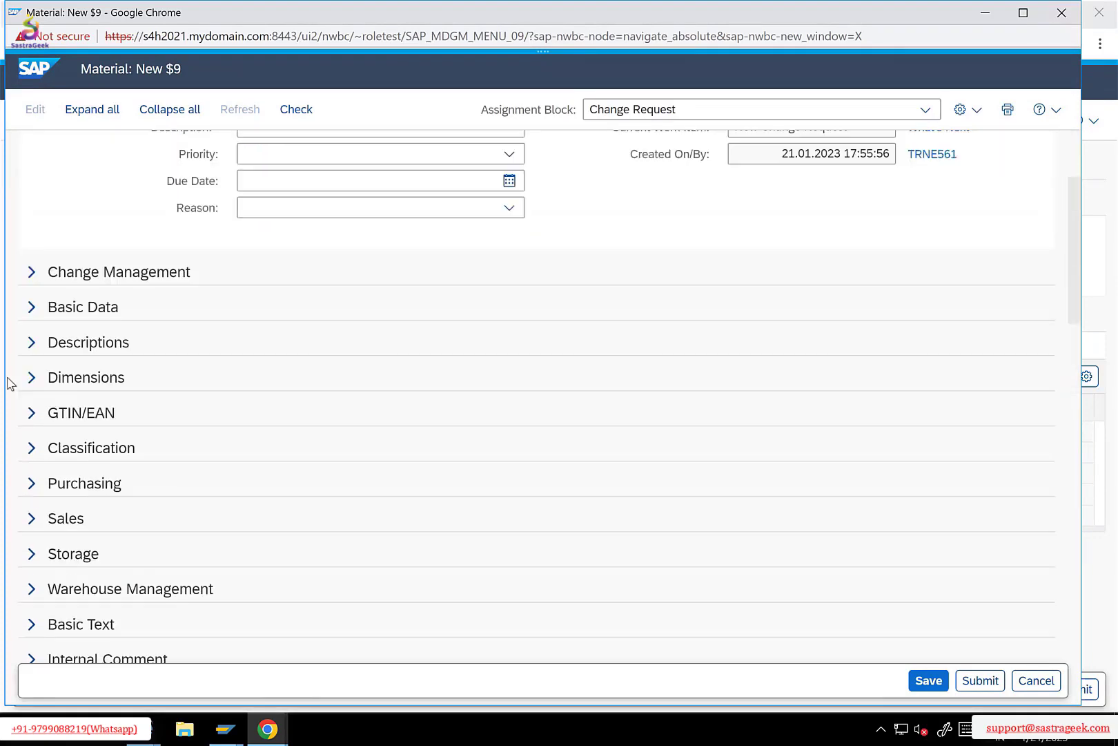
Expand Basic Data in the standard material form, compare its fields with Prod Basic Details in the custom form, and collapse it.
click(31, 223)
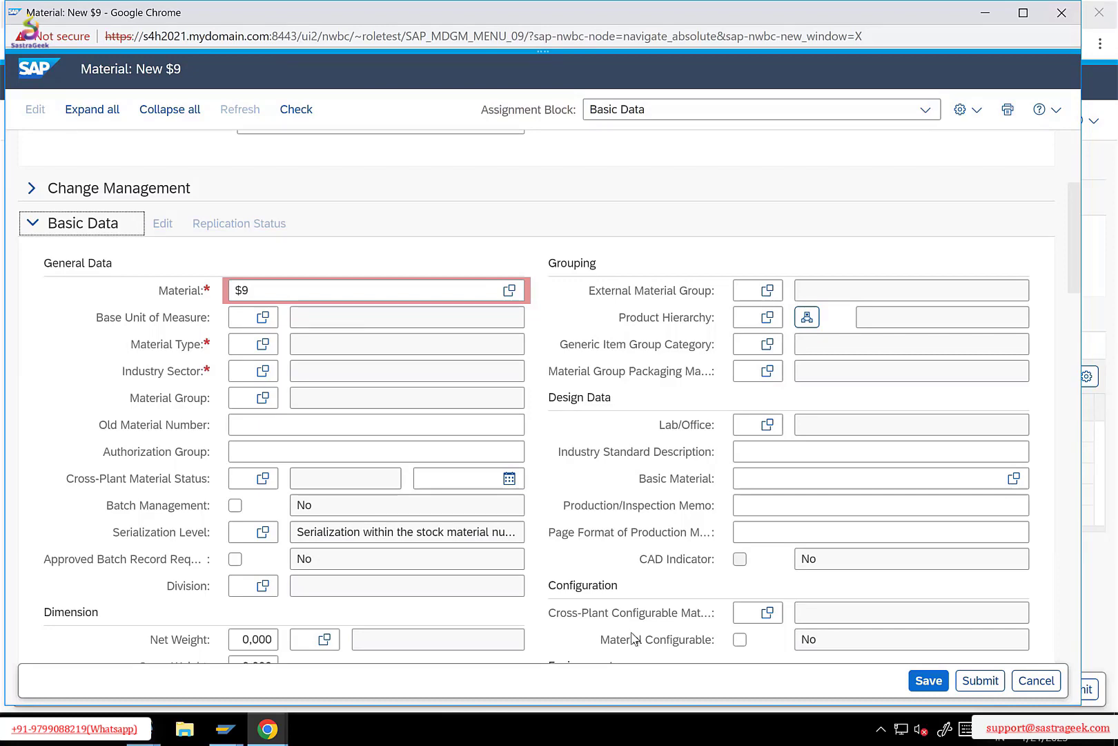
key(alt+Tab)
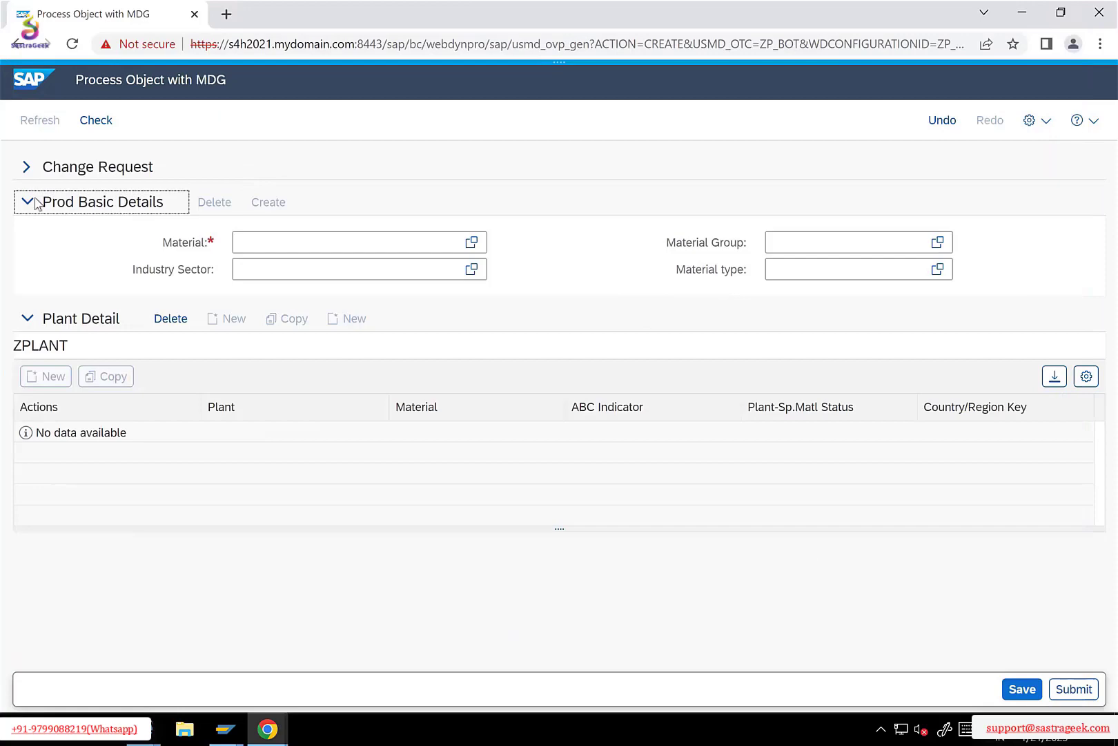
click(343, 249)
key(alt+Tab)
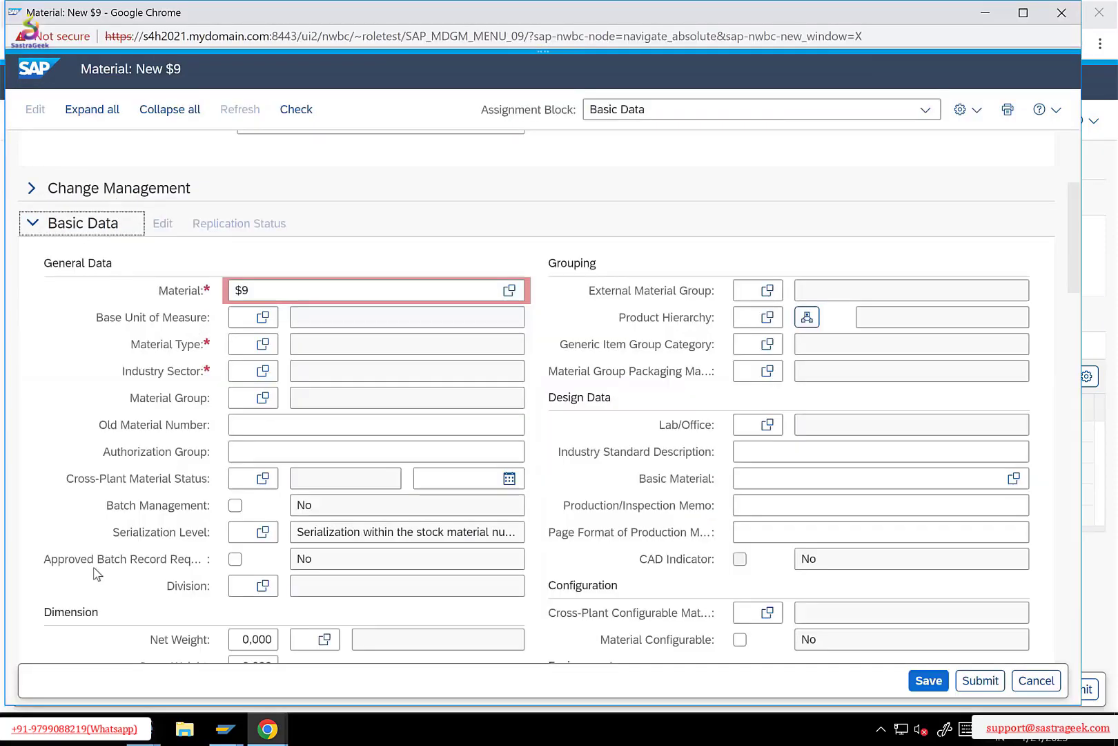
click(36, 226)
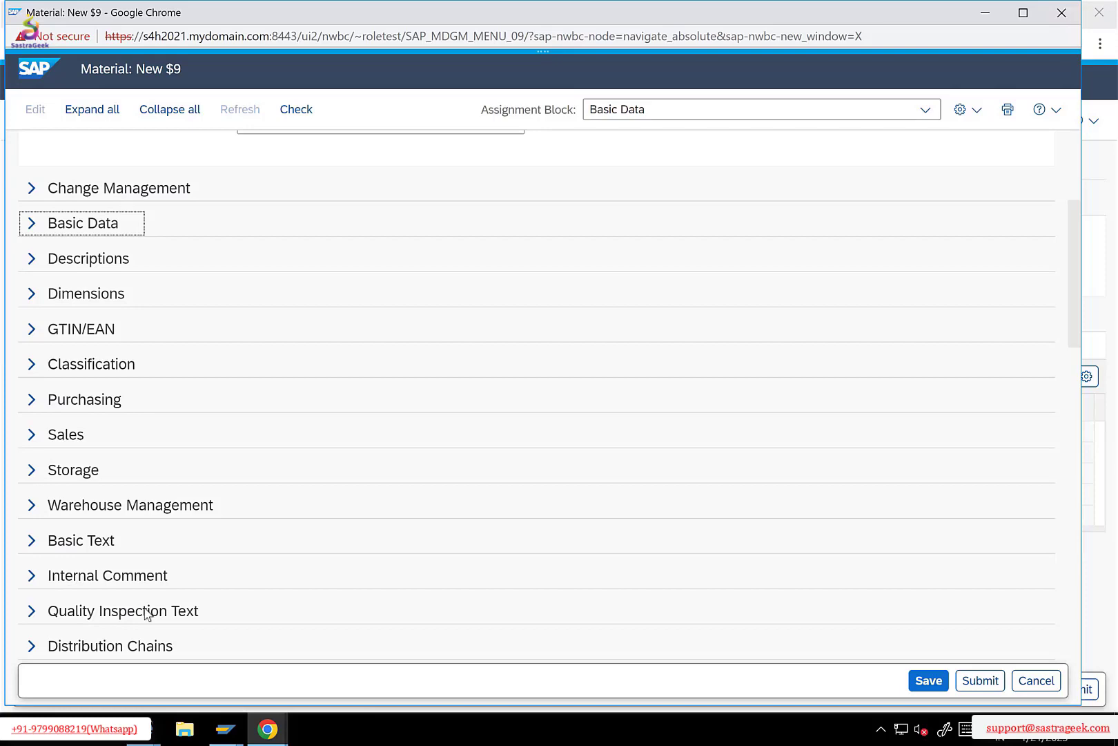
Close the standard material window, collapse Prod Basic Details and Plant Detail in the custom form, and reopen Prod Basic Details.
key(ctrl+w)
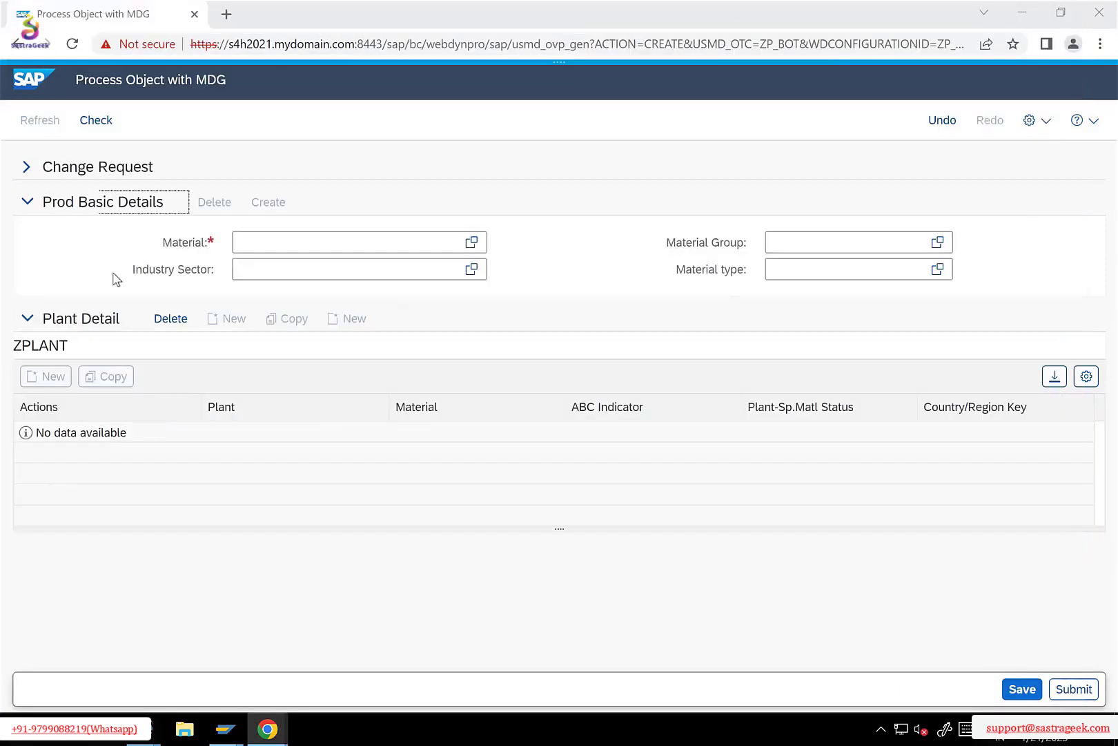
click(26, 205)
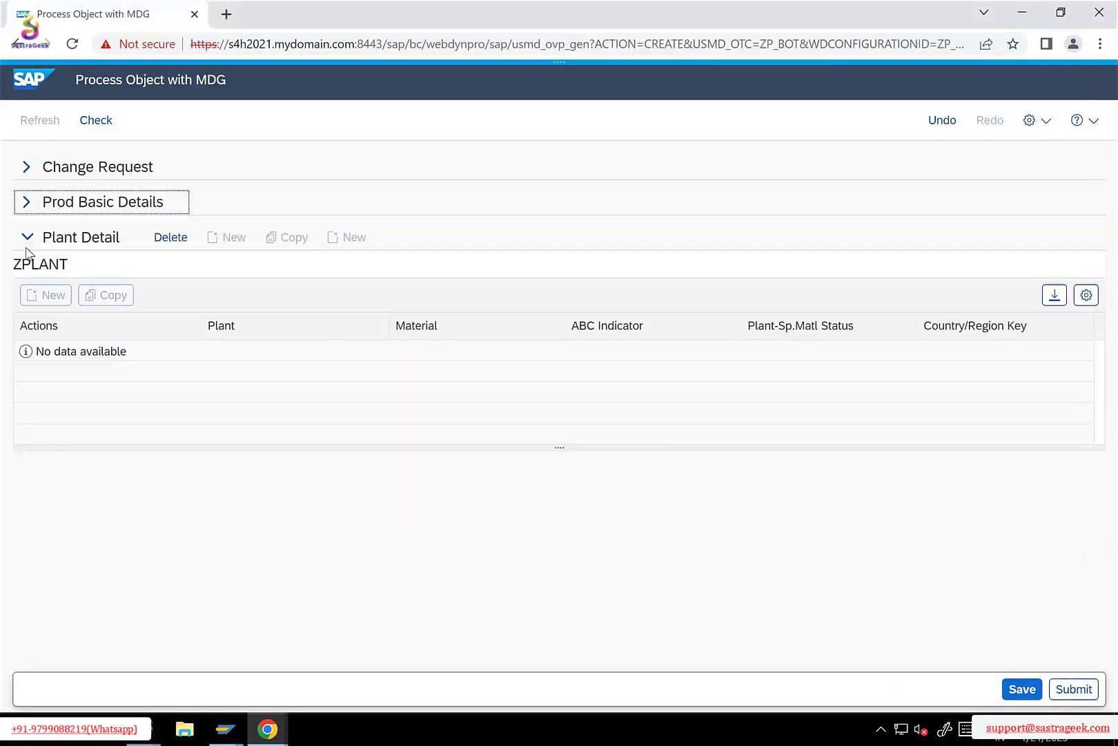
click(26, 238)
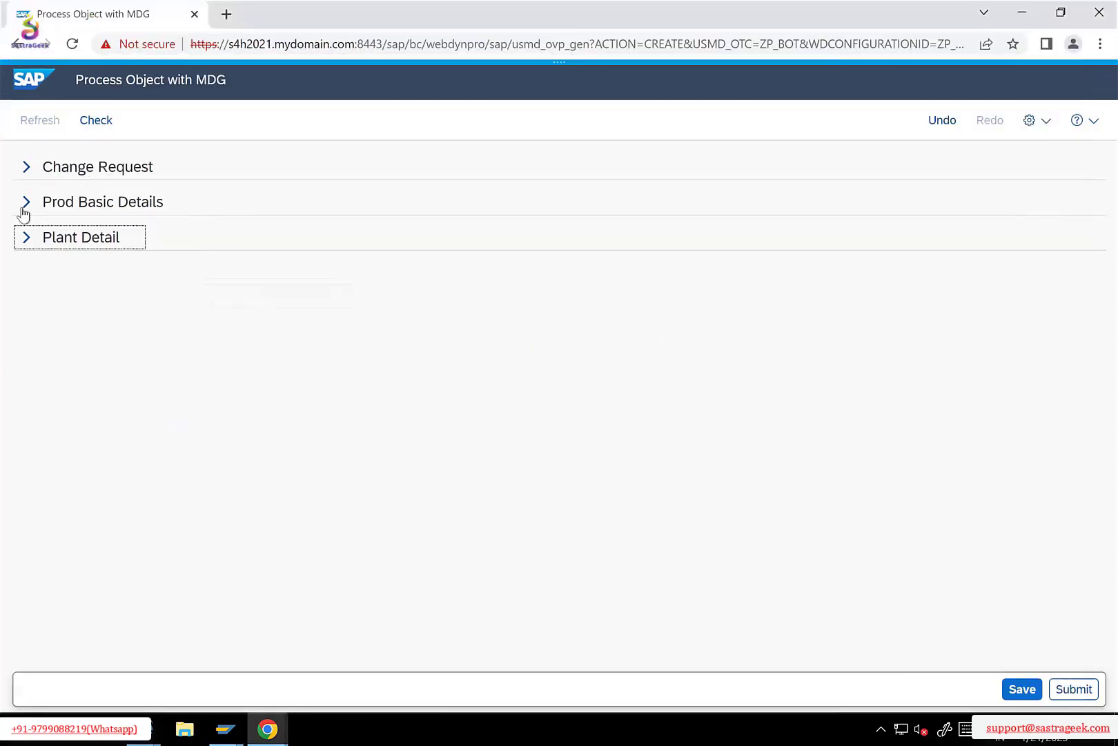
click(23, 207)
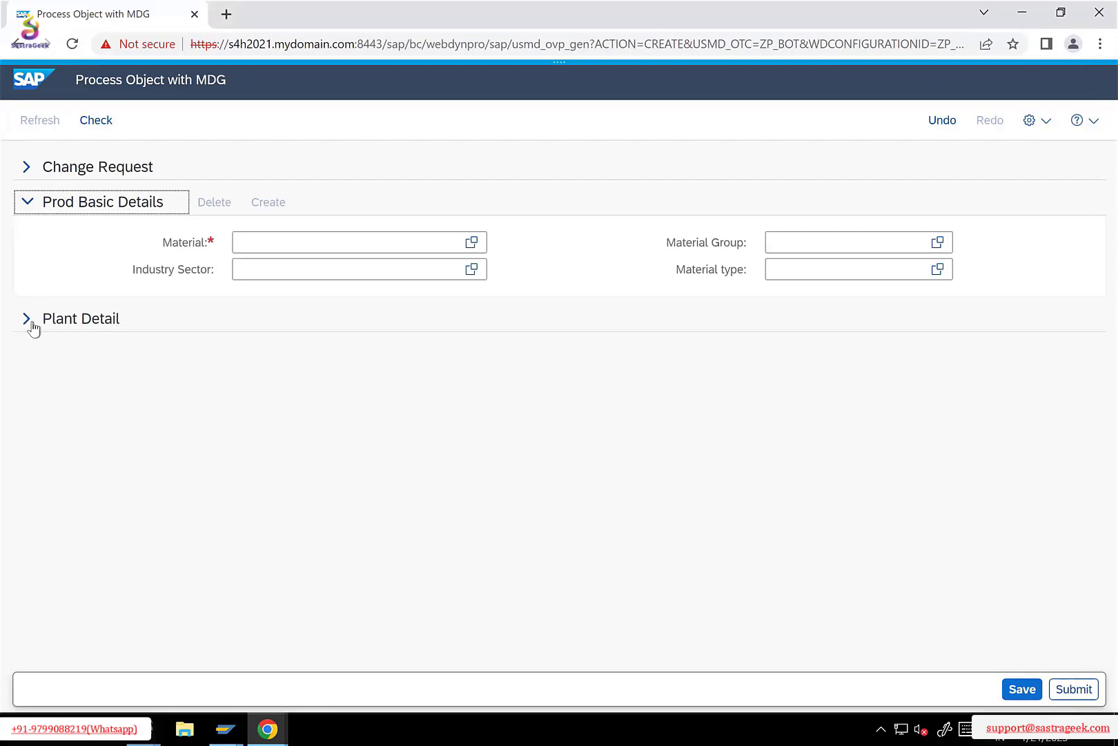
Expand Plant Detail in the custom form, and compare its layout with the expanded Basic Data fields of the standard material form.
click(30, 322)
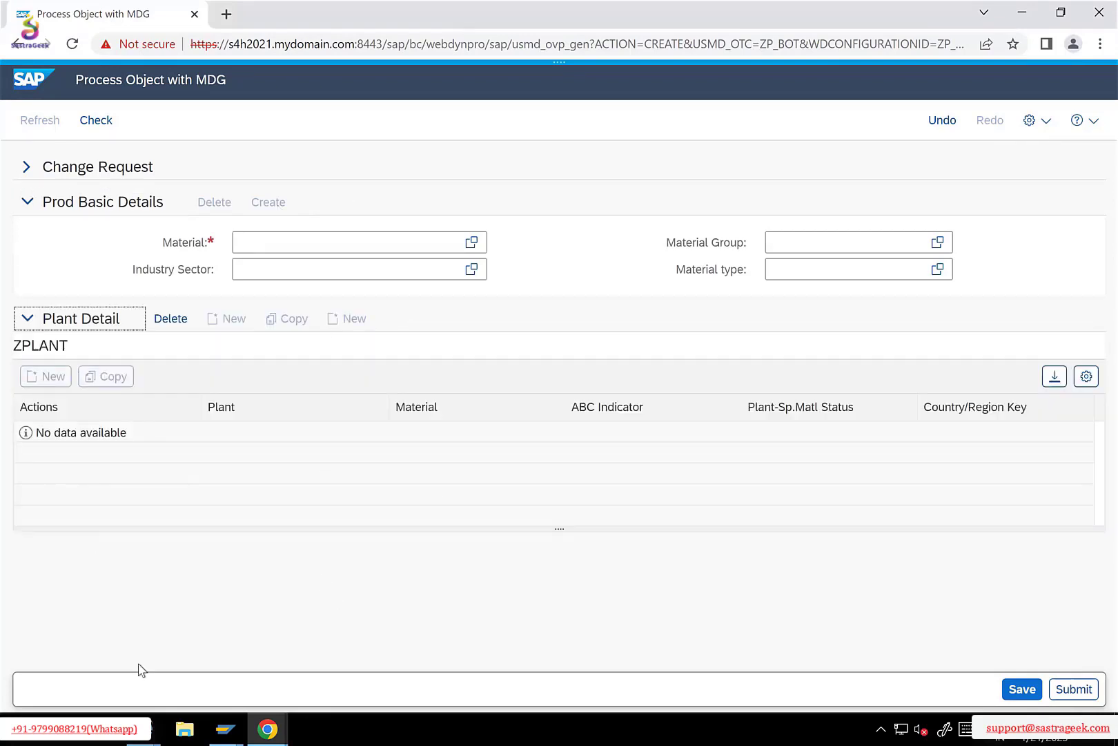
click(275, 233)
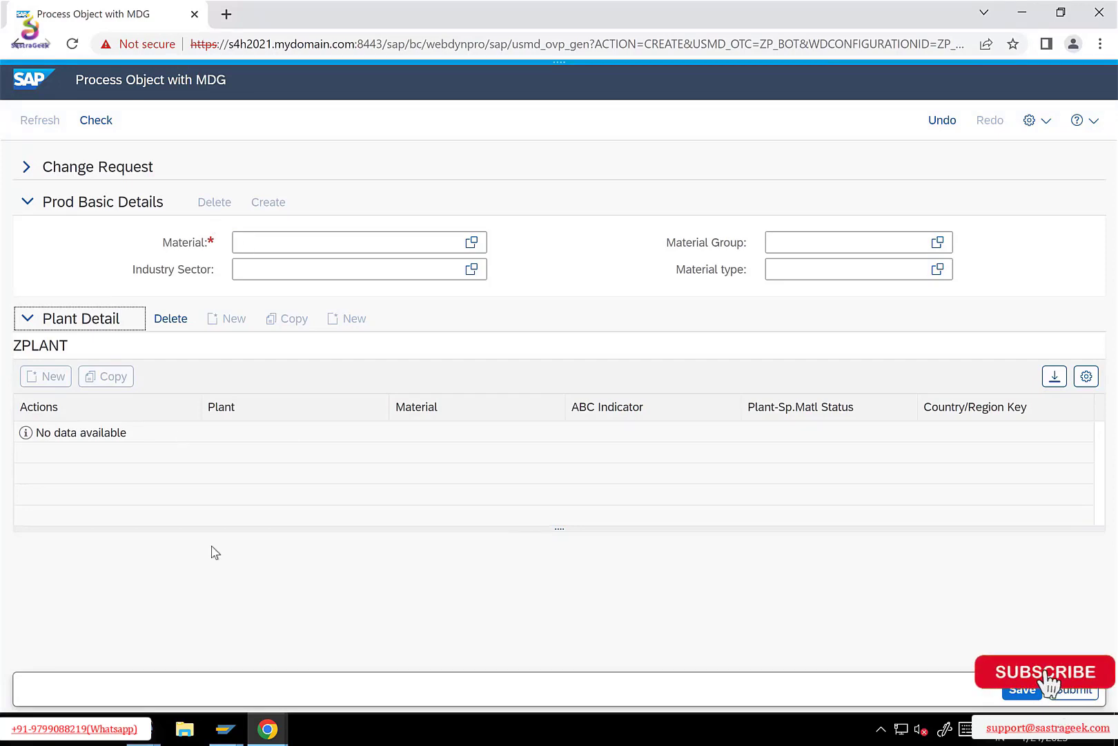
key(alt+Tab)
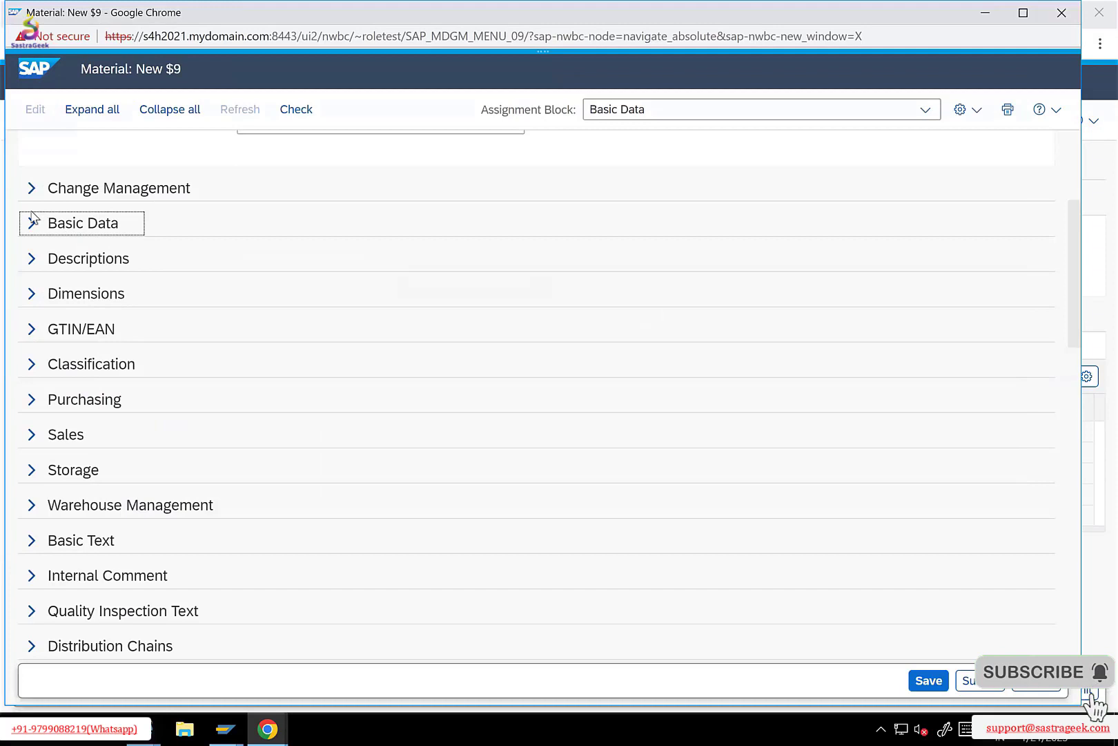
click(31, 225)
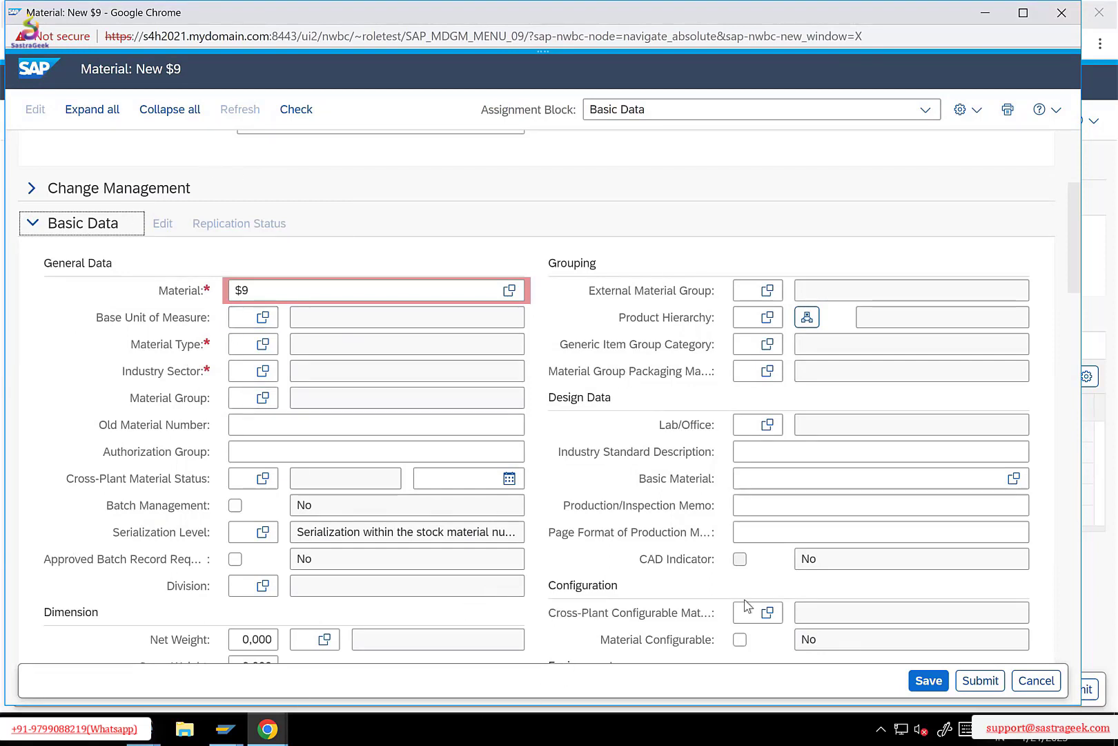
scroll(751, 600, down, 5)
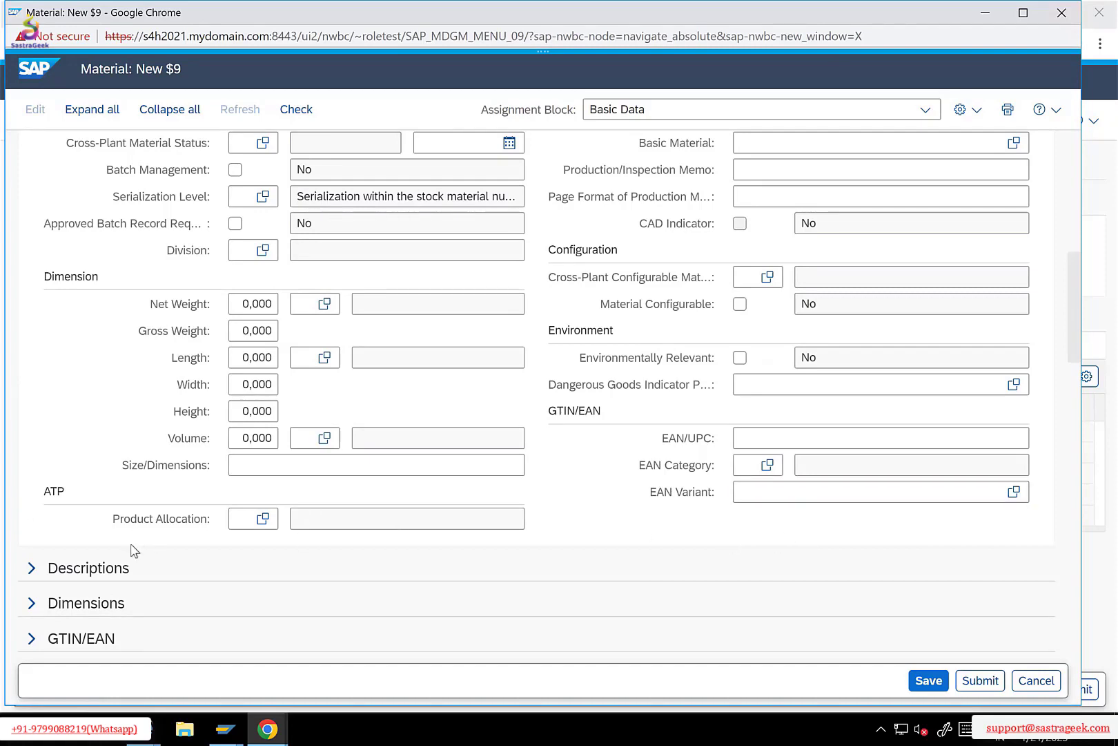
scroll(97, 524, down, 2)
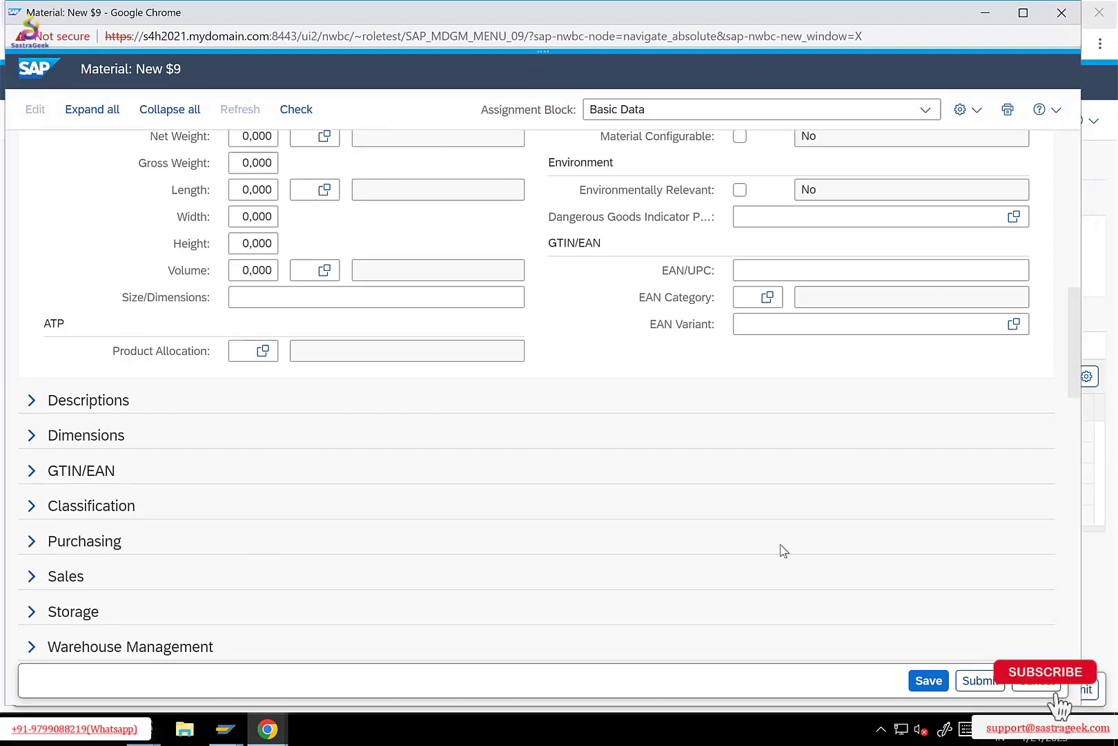
key(ctrl+w)
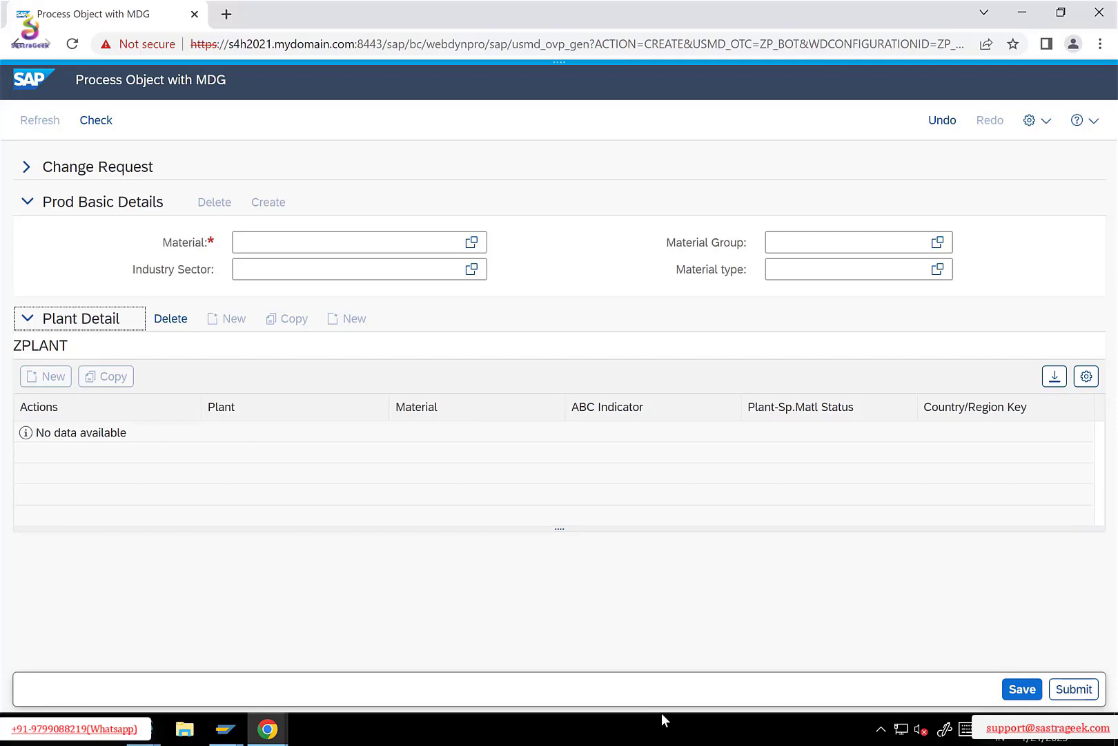
Switch to Manage UI Configurations and display the application configuration ZP_USMD_OVP_GEN_TEMPLATE of data model ZP.
click(253, 725)
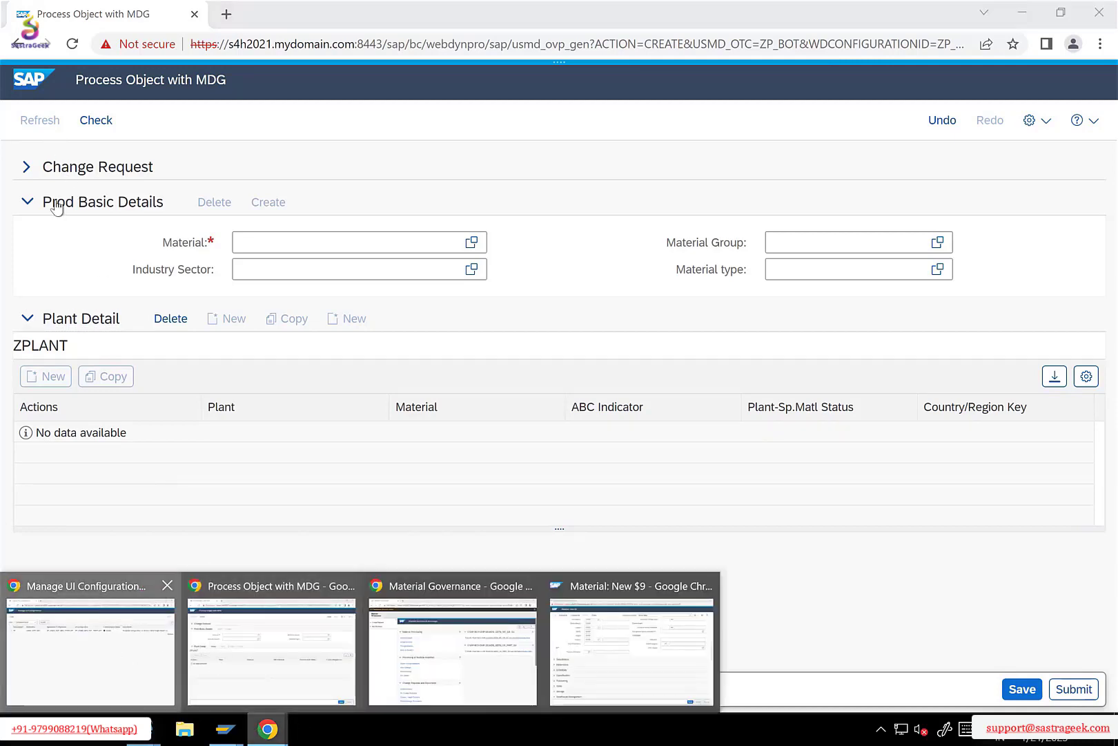
key(Return)
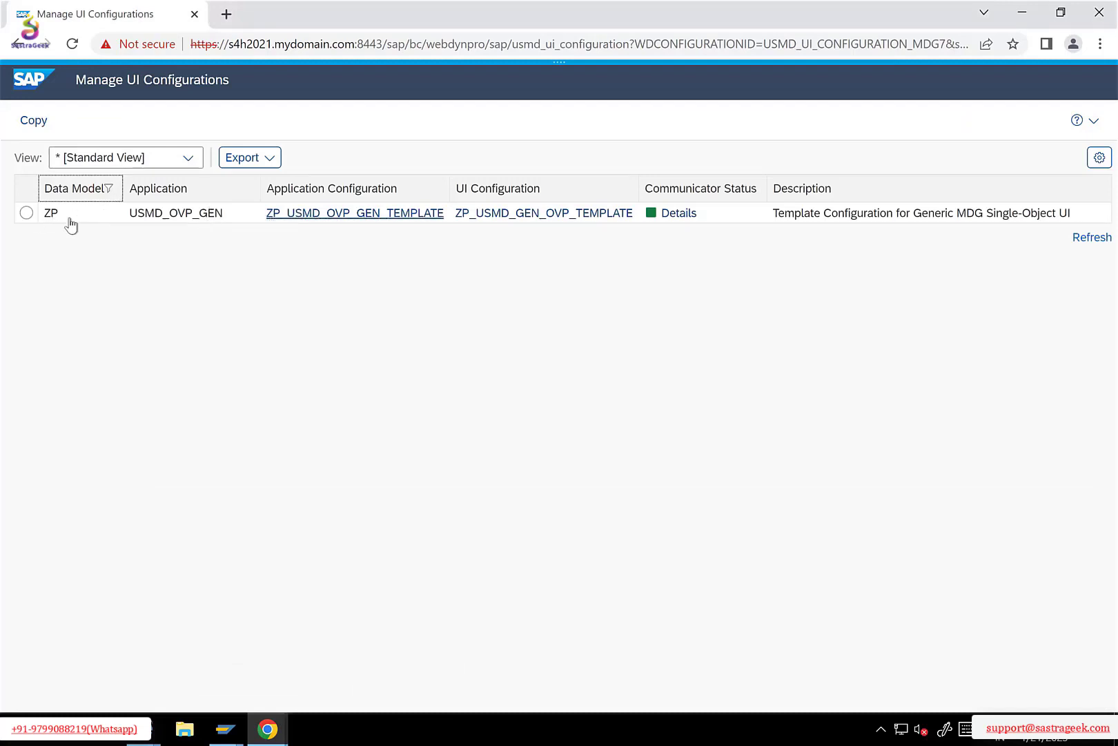
click(26, 213)
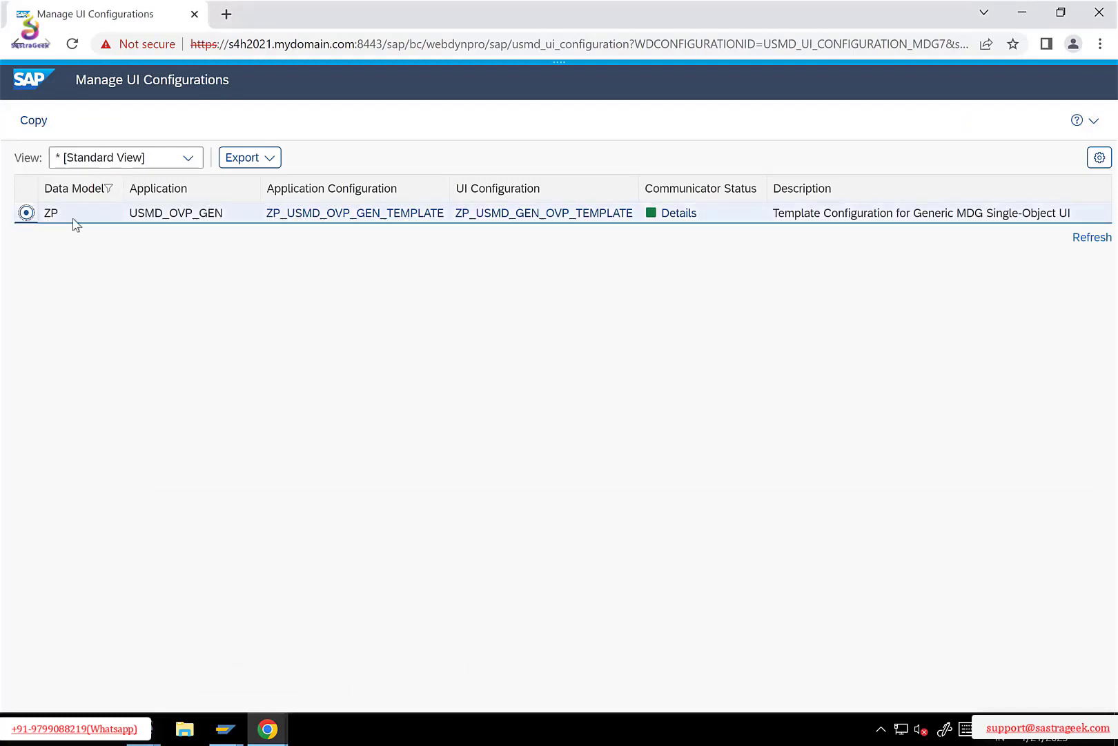
click(338, 215)
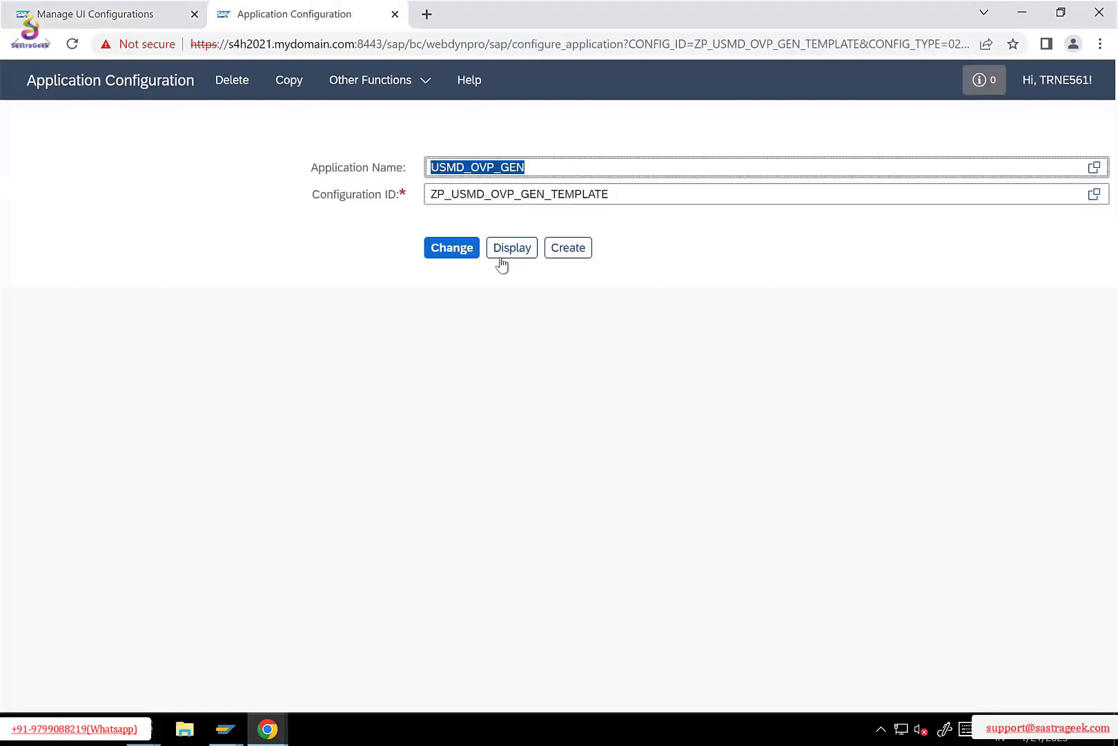
click(518, 249)
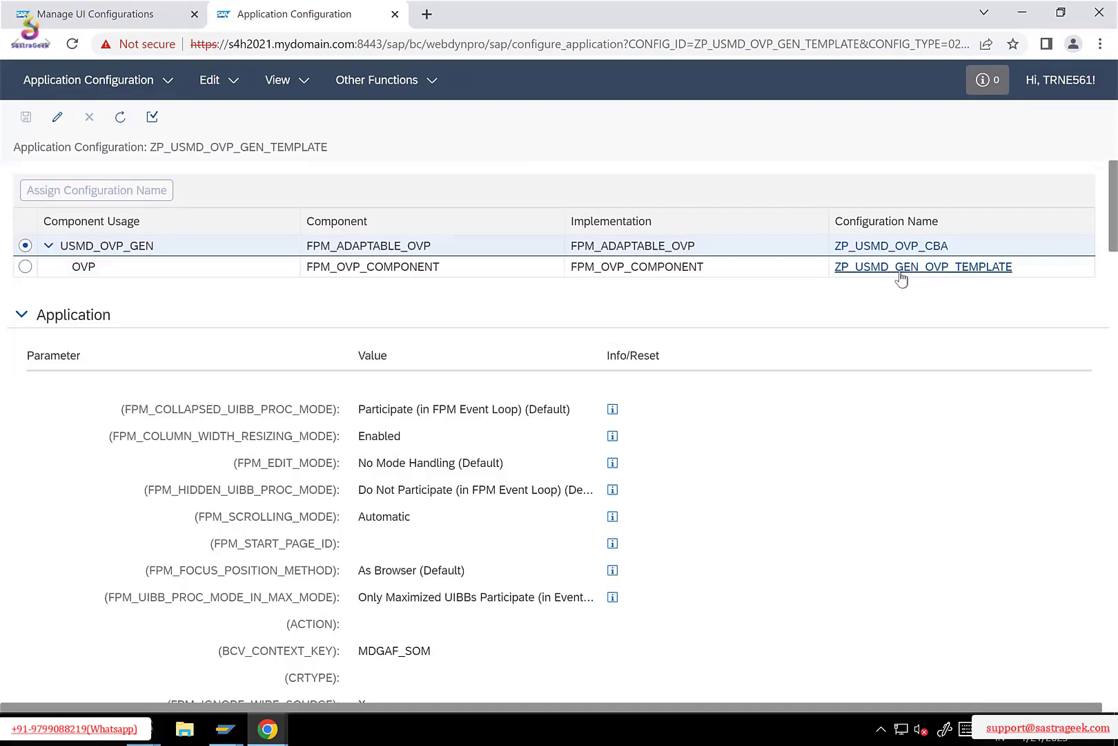
Open component configuration ZP_USMD_GEN_OVP_TEMPLATE in edit mode, with SECTION_1 expanded and the attributes area hidden.
click(901, 274)
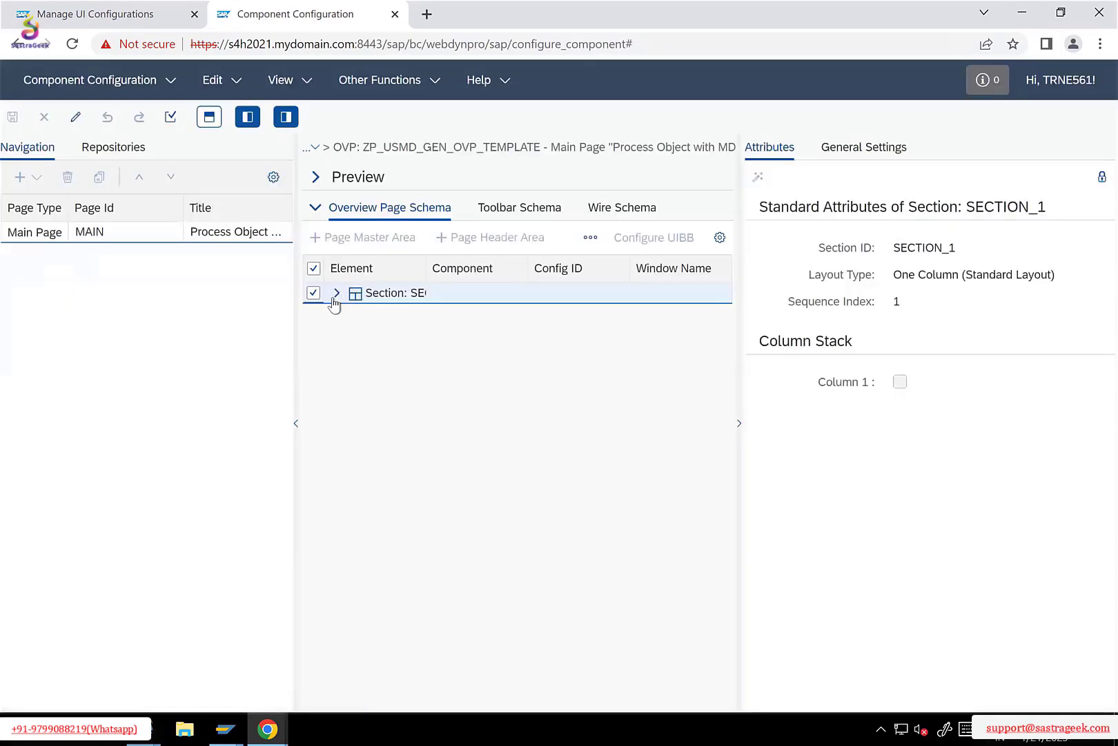
click(337, 294)
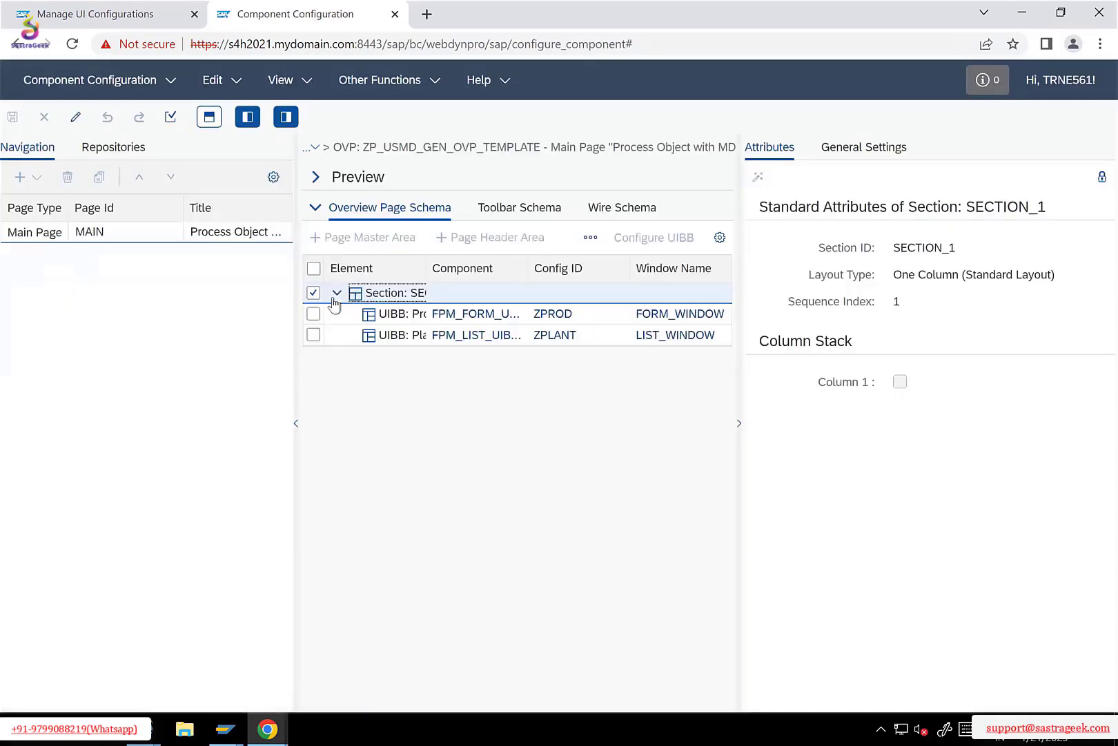
click(75, 117)
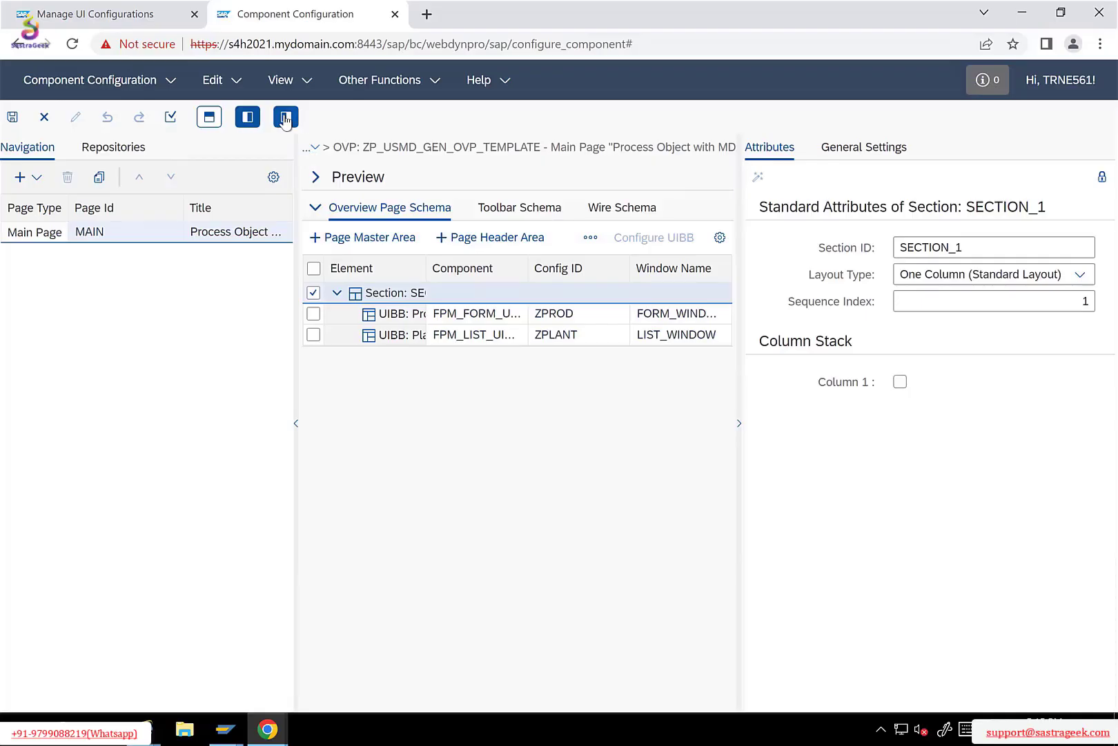
click(285, 117)
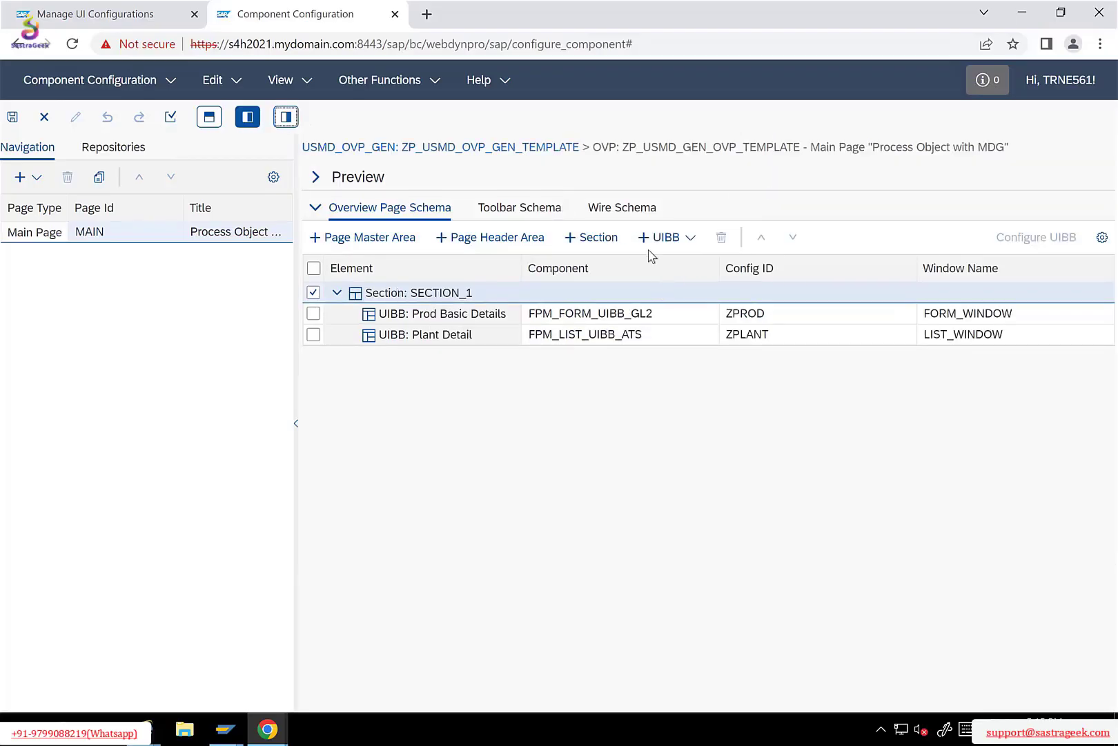
Review the UIBB component types that can be added, and open the configuration of the Prod Basic Details form UIBB.
click(678, 242)
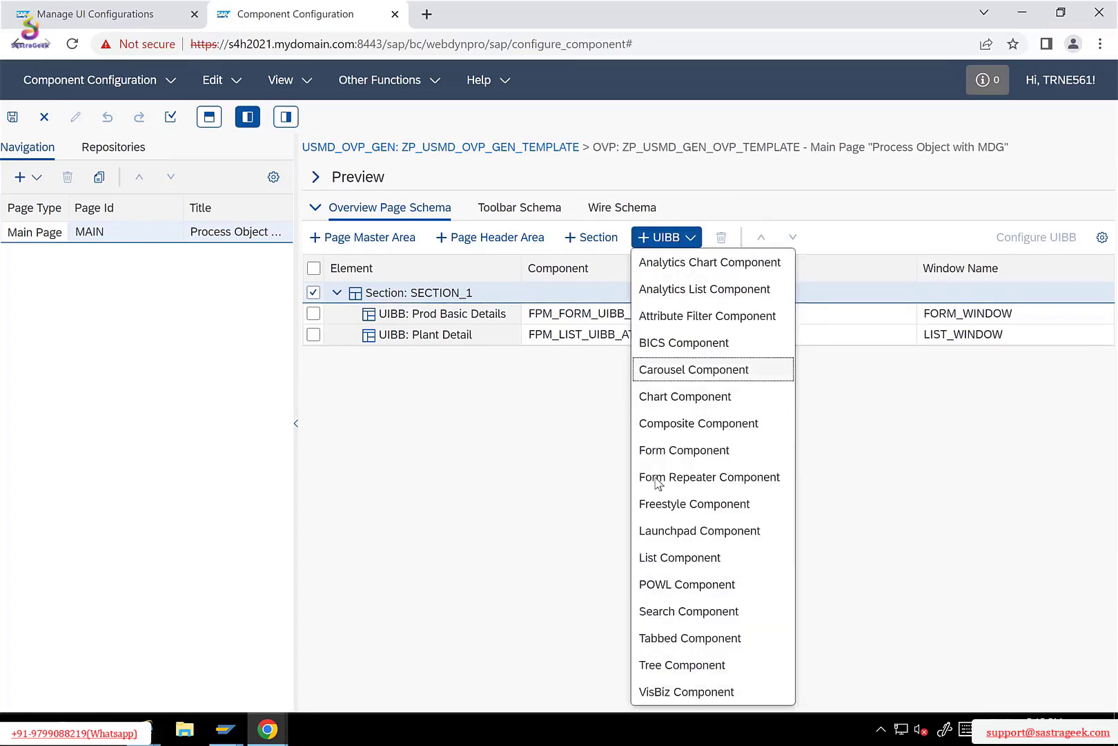
click(322, 312)
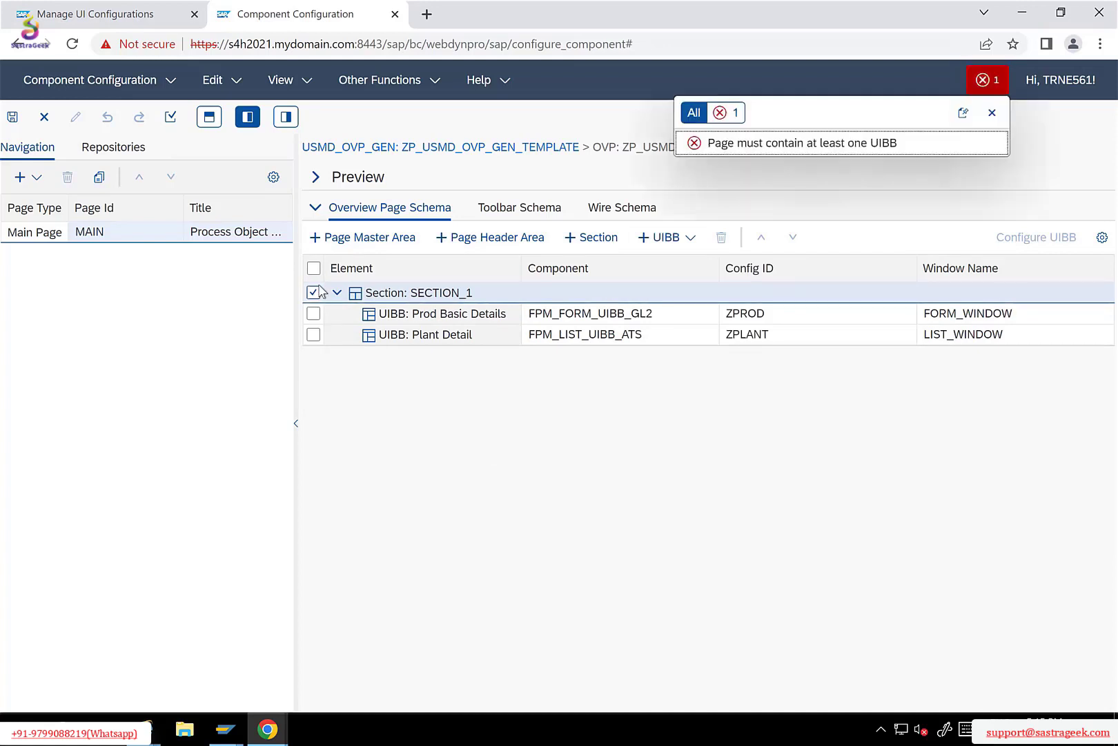
click(394, 316)
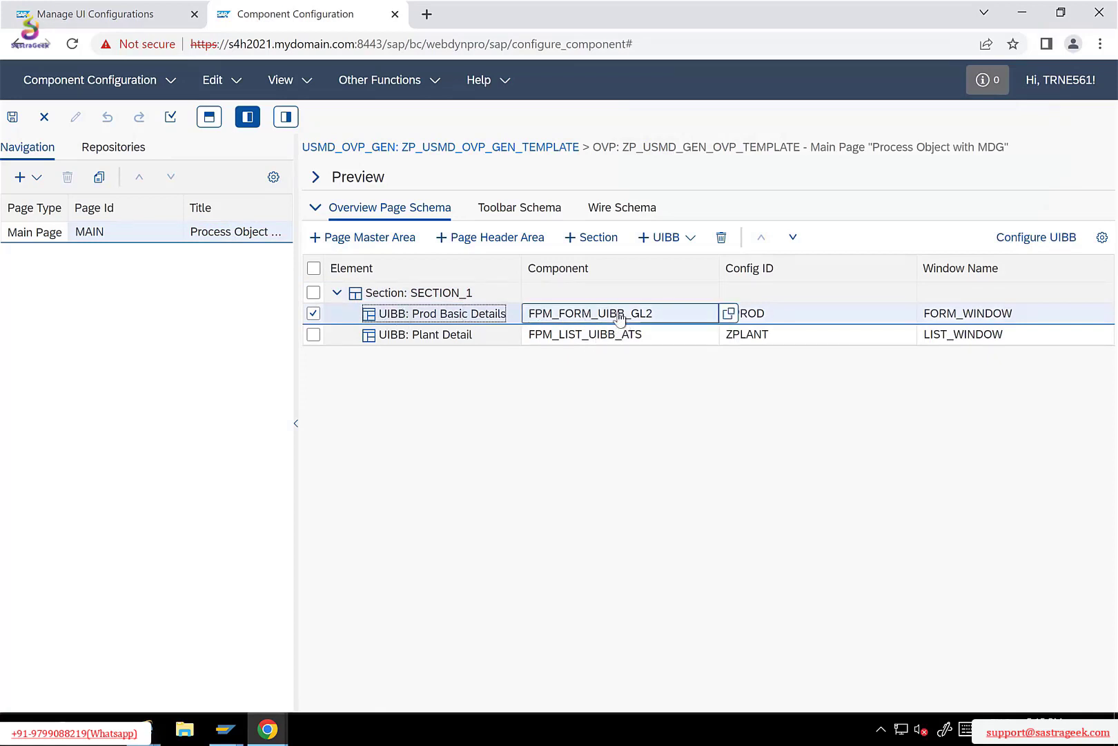
click(1028, 236)
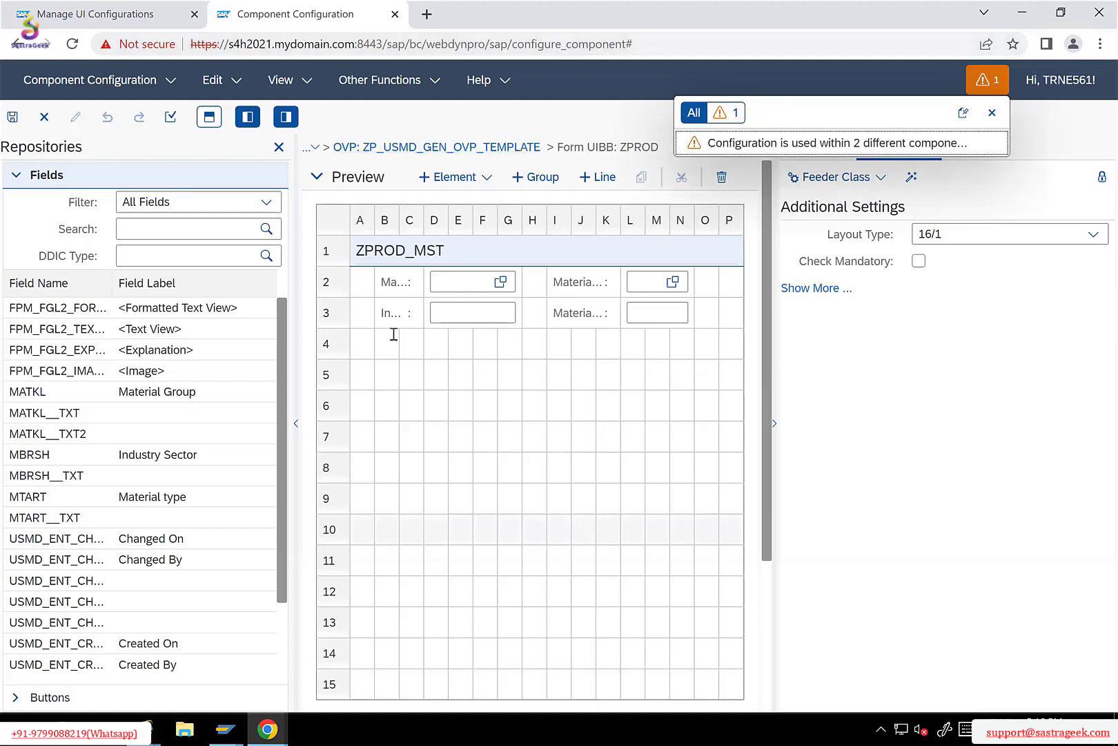
Switch to the standard material form, and collapse its Change Request and Basic Data sections to view the section list.
click(271, 729)
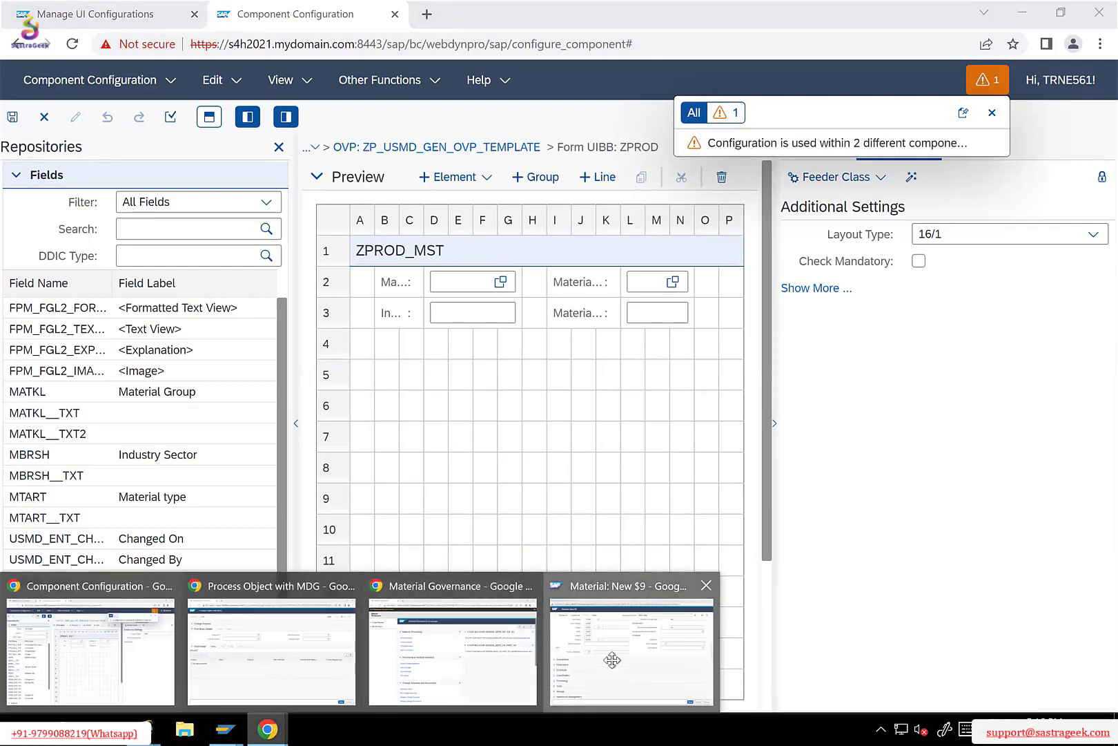
click(614, 667)
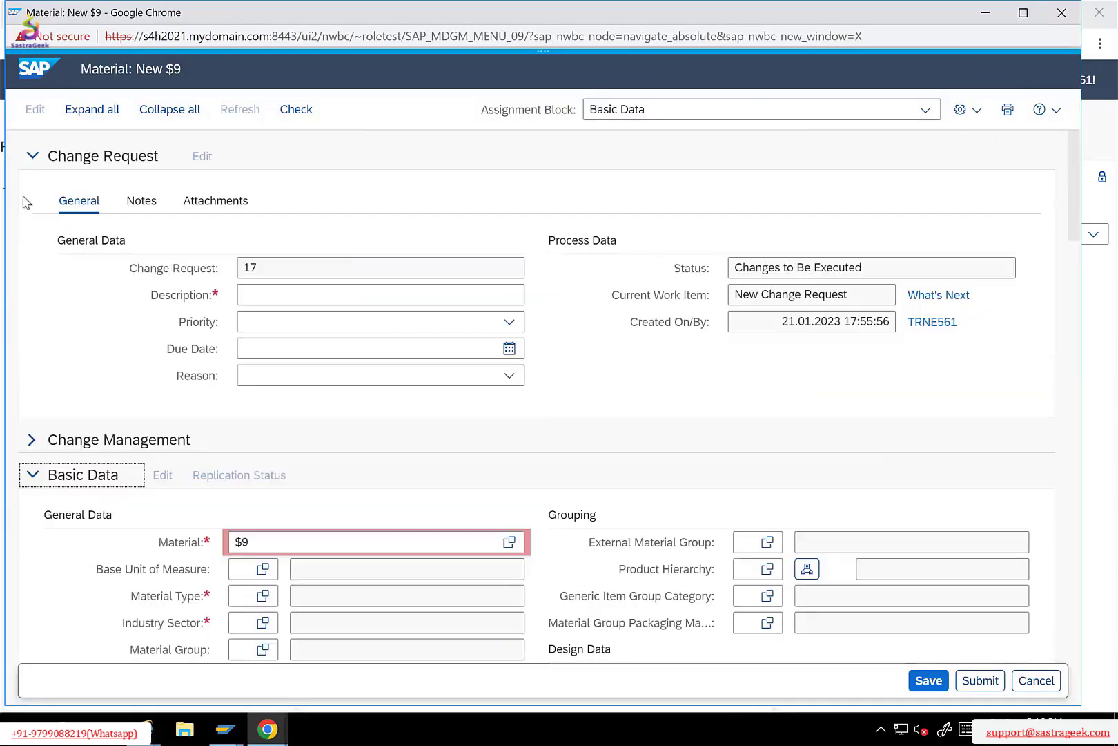
click(31, 157)
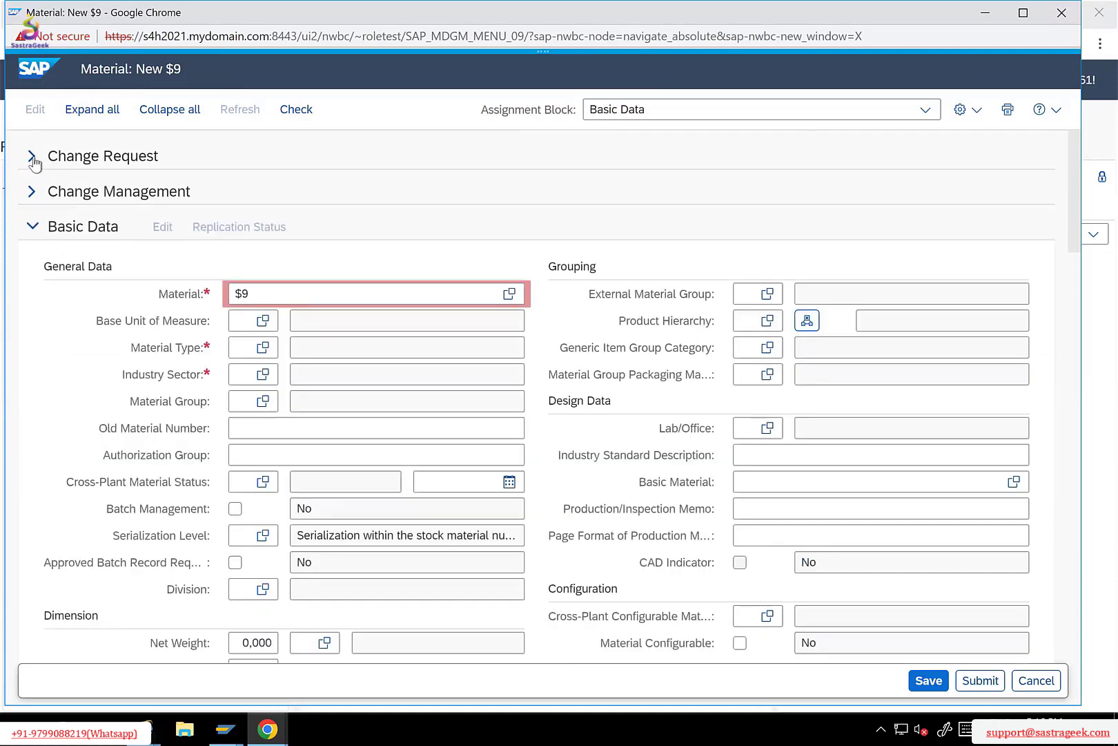
click(31, 157)
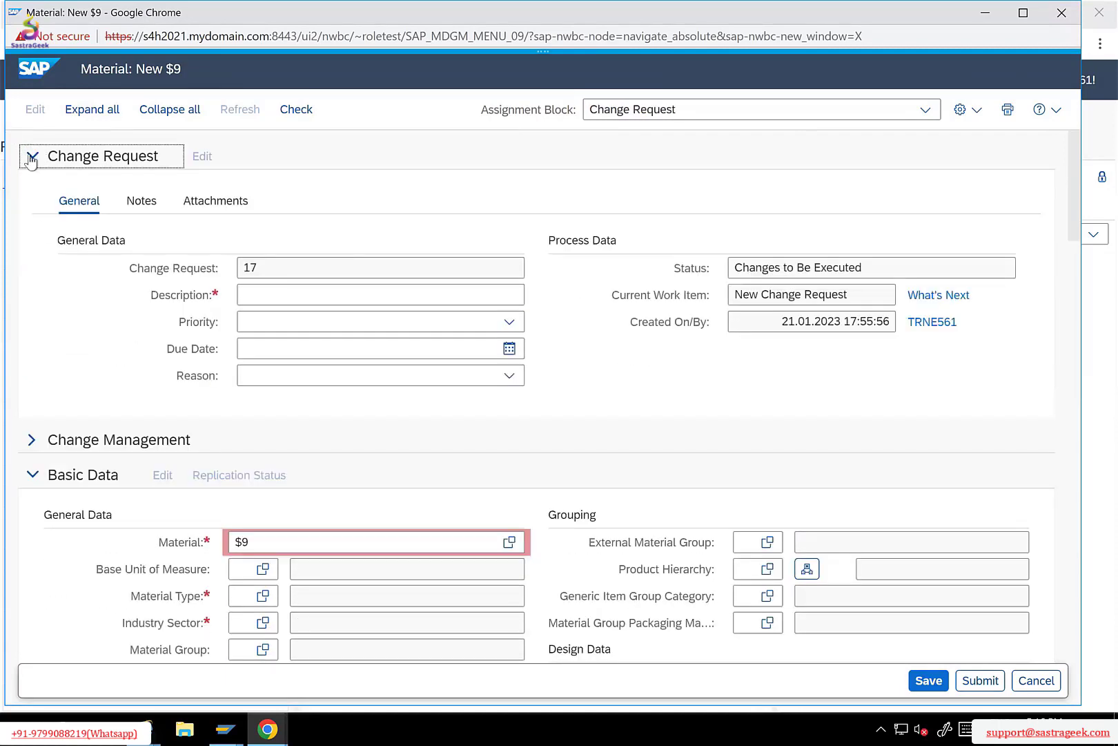
click(32, 157)
click(33, 228)
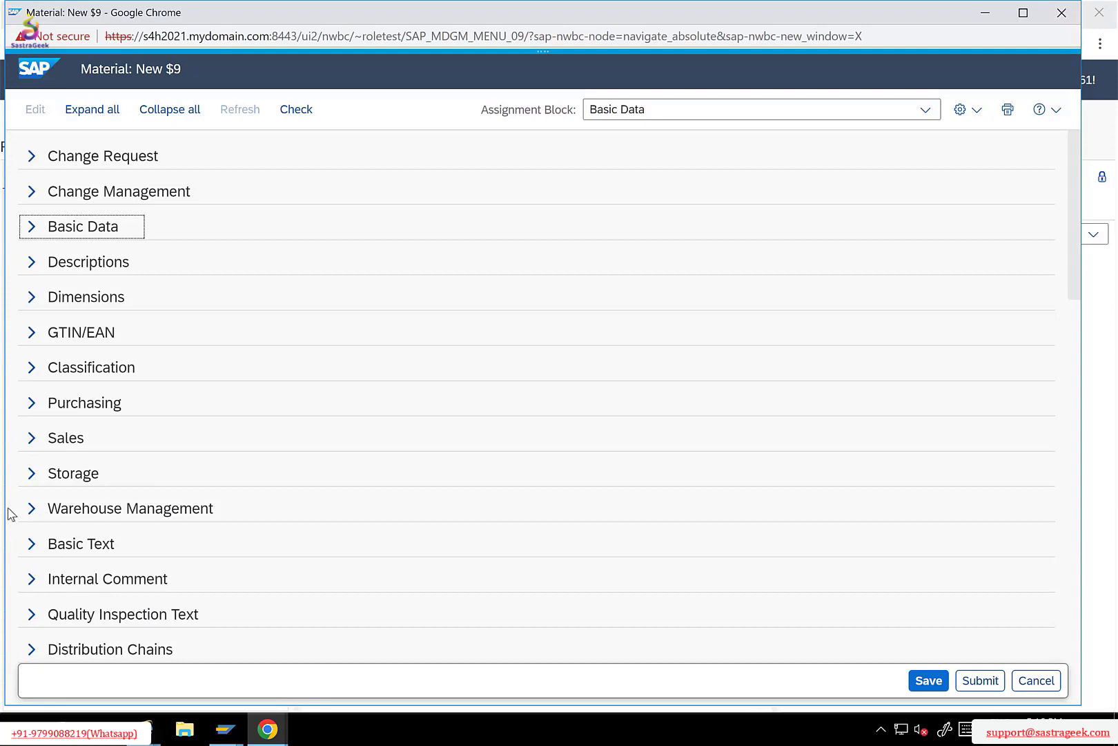
Switch to the MDG Training presentation in PowerPoint and highlight the full list of enhancement options on slide 34.
mouse_move(713, 18)
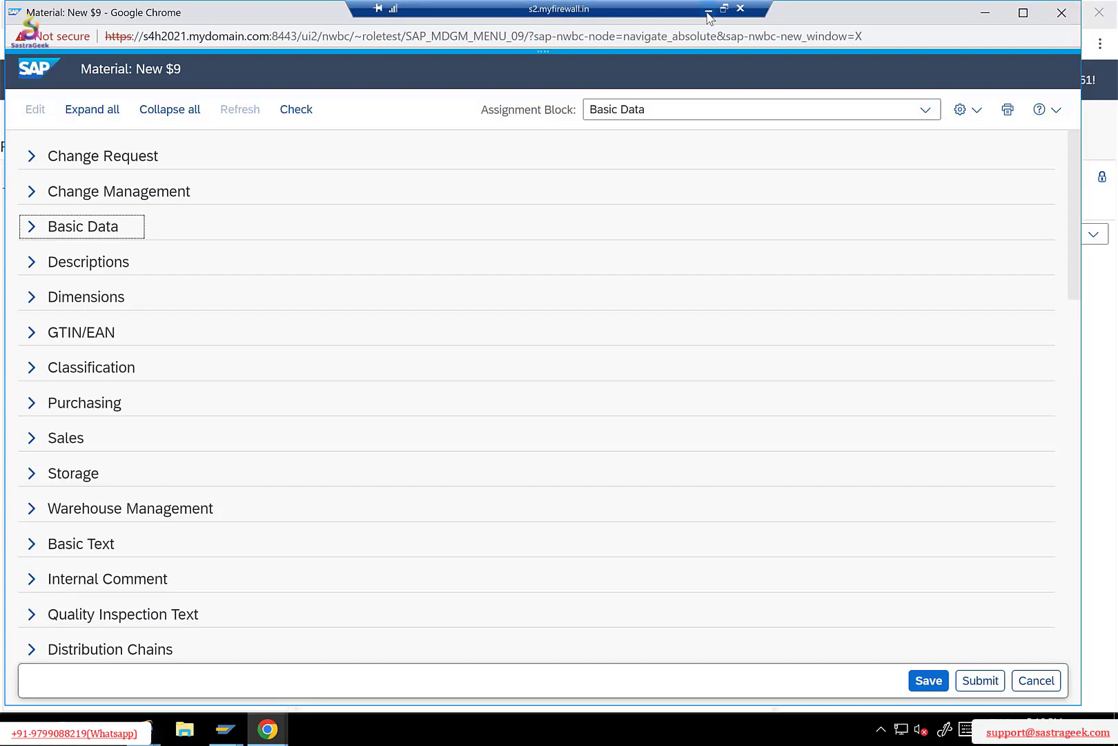
key(alt+Tab)
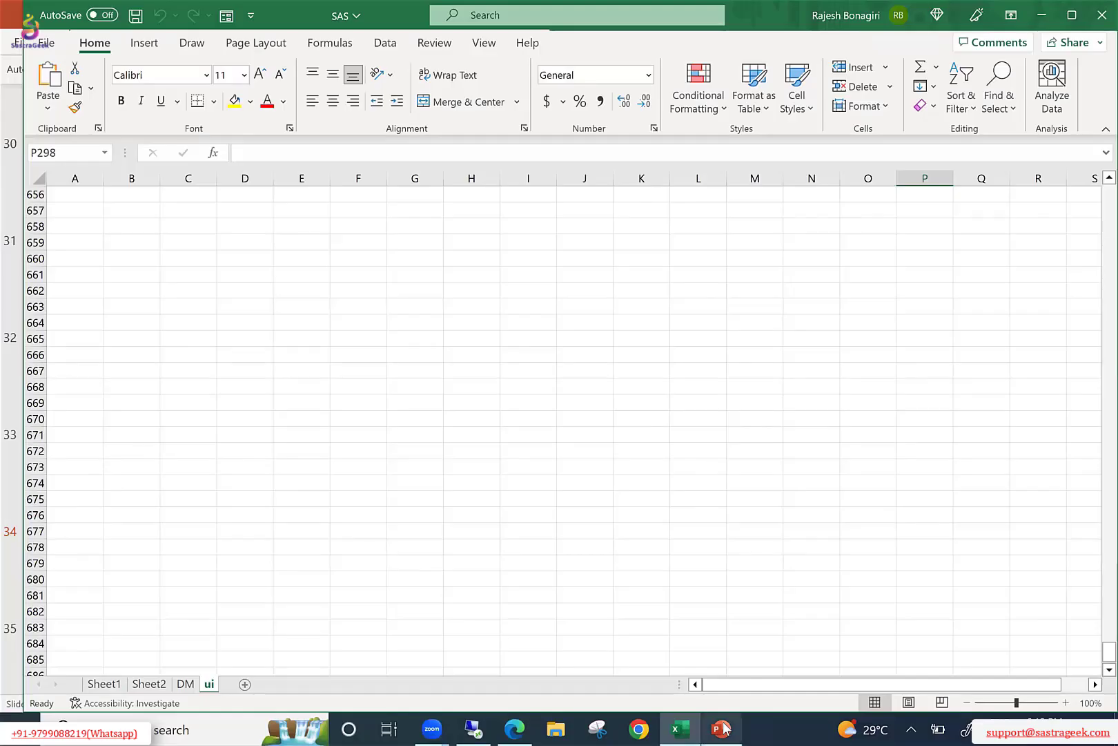
click(722, 729)
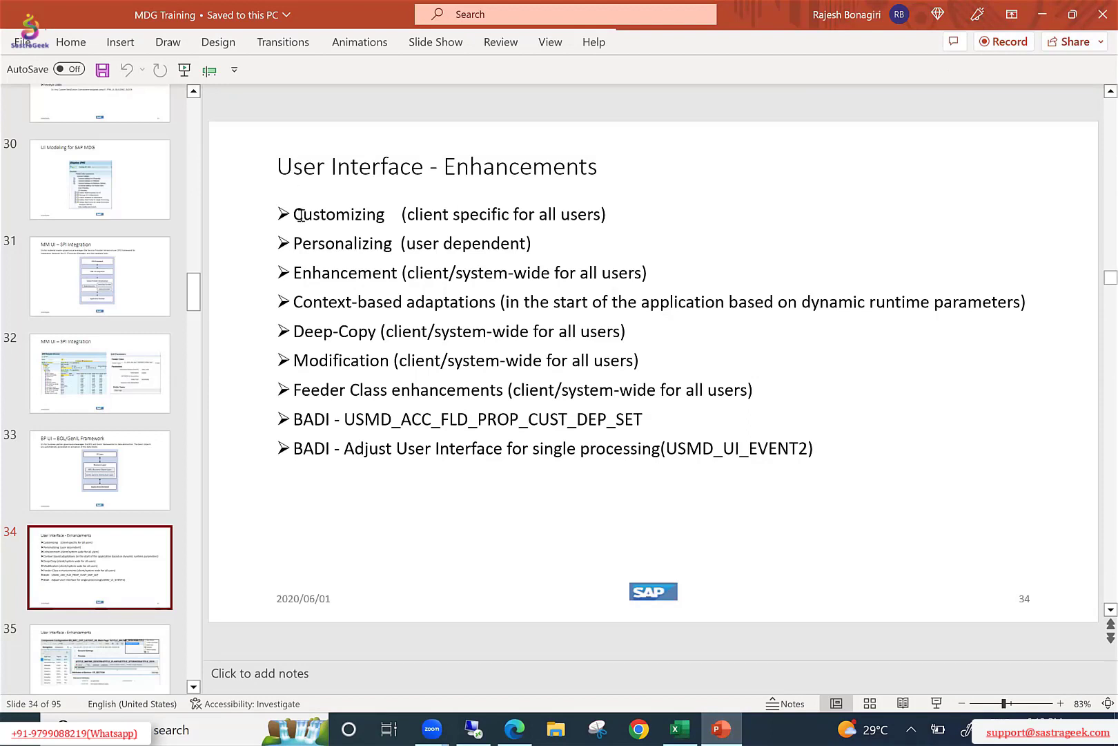
drag(291, 214, 868, 460)
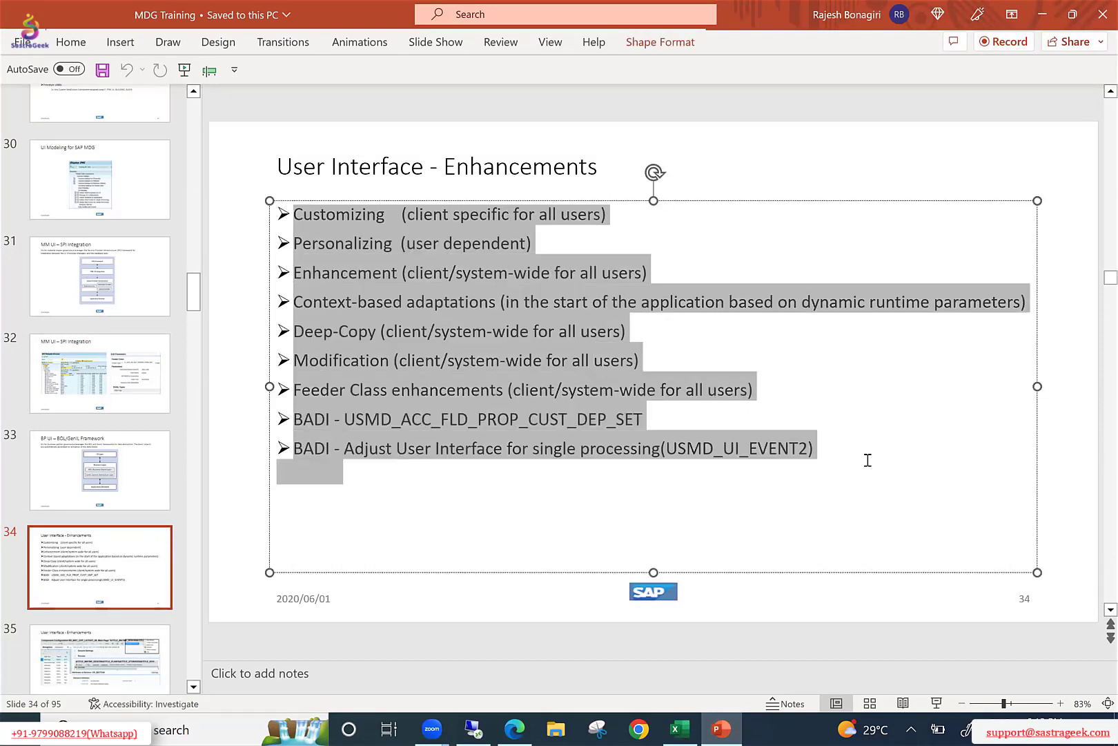